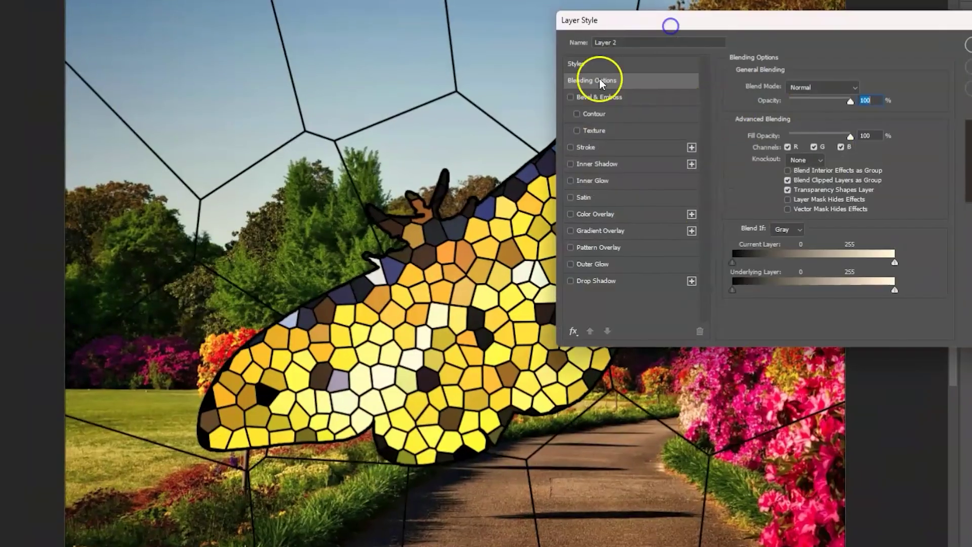
Step: Preview the finished stained-glass moth, then show the original moth photo pexels-pixabay-51354.jpg
left_click(618, 91)
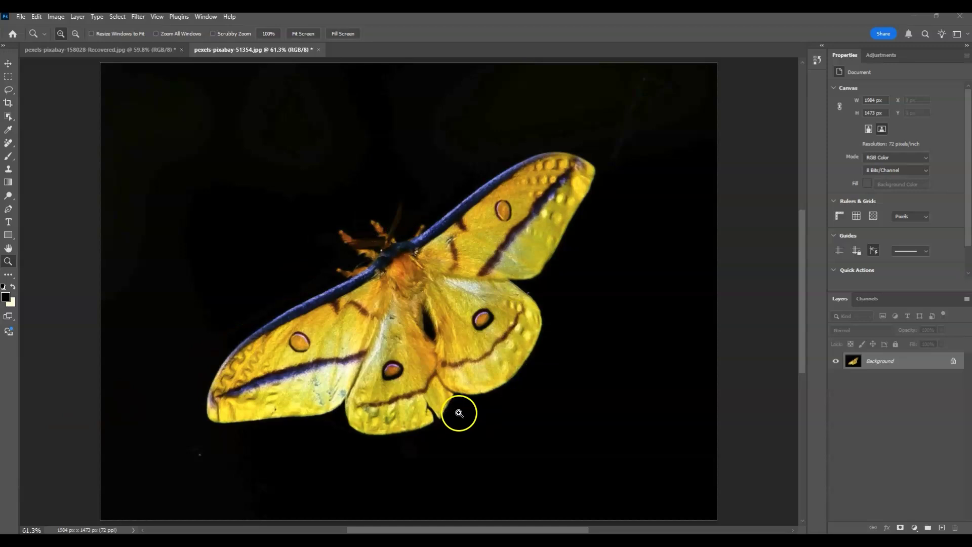
left_click(104, 53)
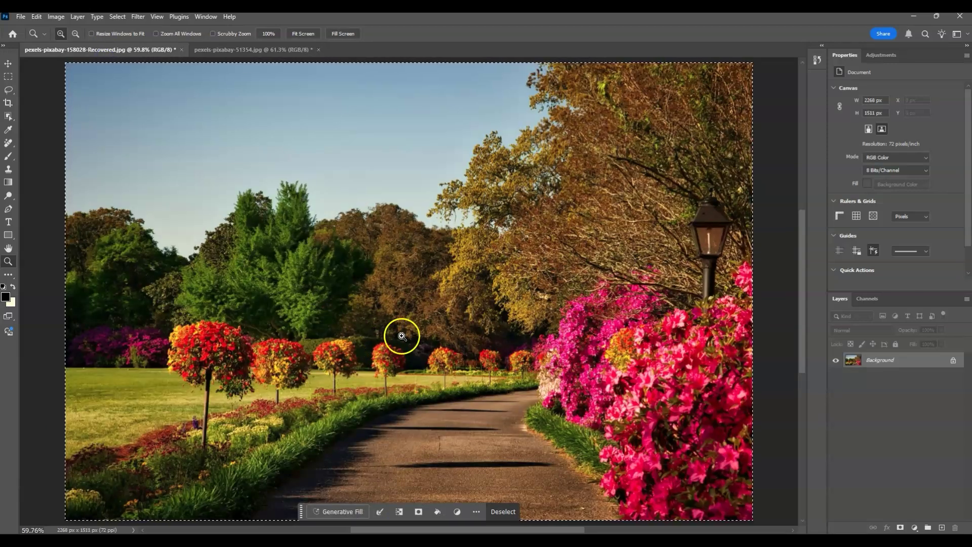
left_click(241, 49)
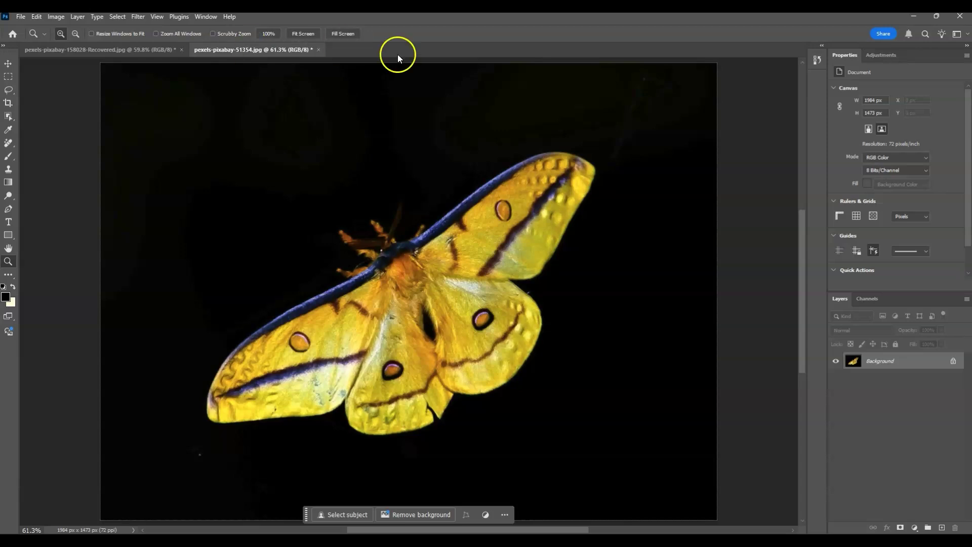
Step: Select the moth by boxing it in with the Object Selection tool
left_click(11, 118)
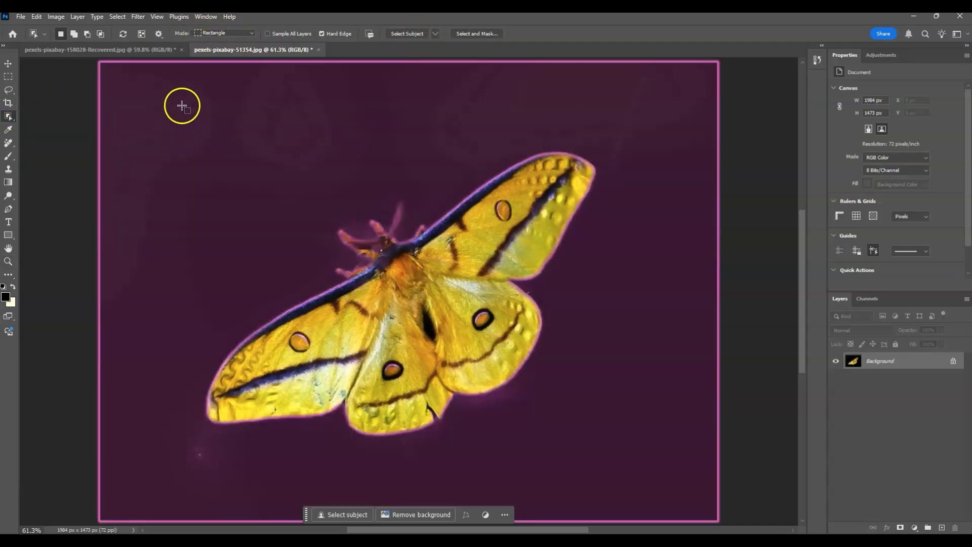
left_click_drag(181, 103, 637, 466)
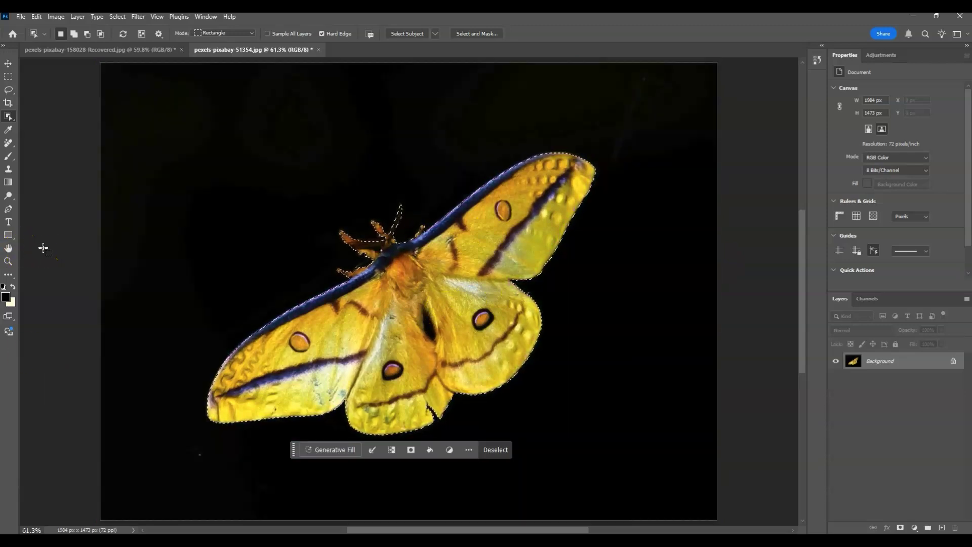
left_click(934, 416)
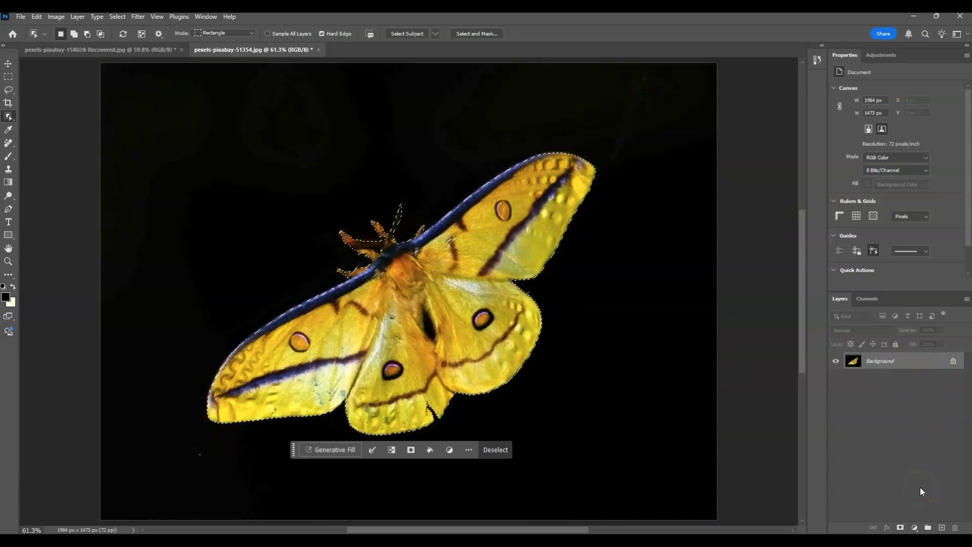
Step: Mask out the moth's black background and convert Layer 0 to a smart object
left_click(901, 528)
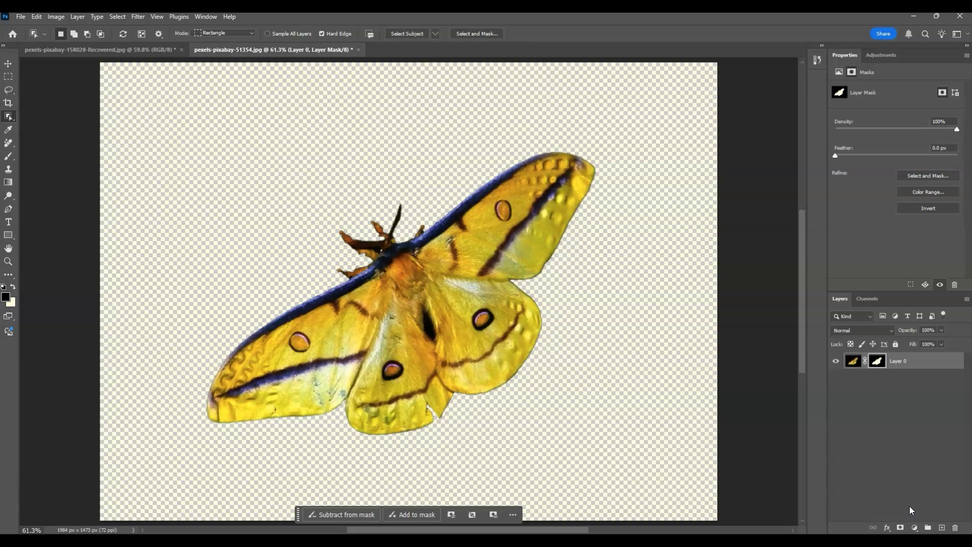
right_click(918, 365)
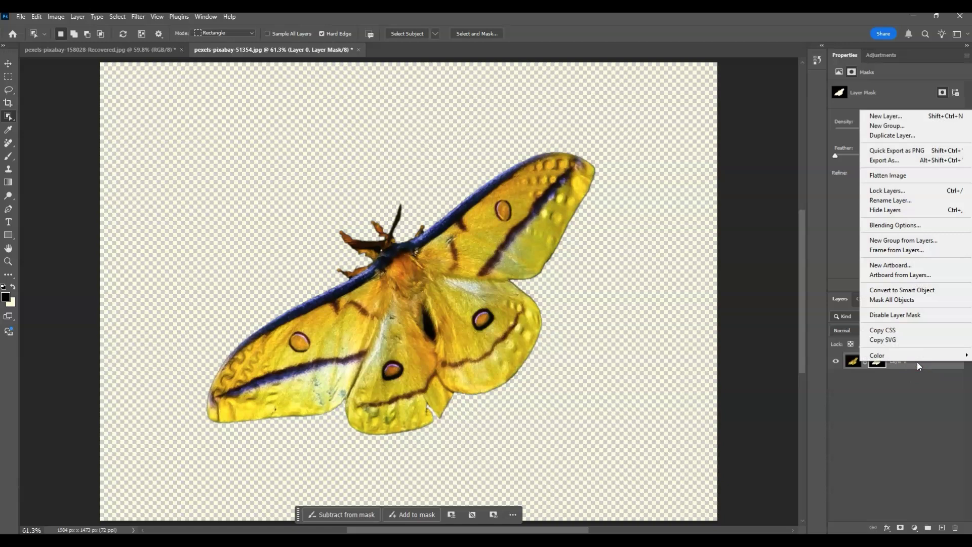
left_click(904, 292)
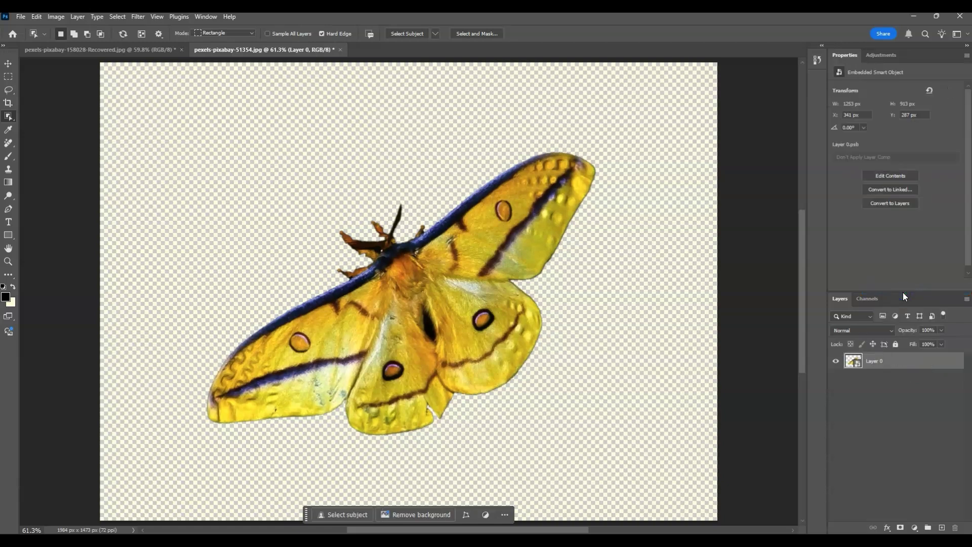
left_click(857, 364)
Step: Open the Filter Gallery's Stained Glass texture filter for the moth layer
key("q")
key("q")
key("q")
key("q")
left_click(138, 17)
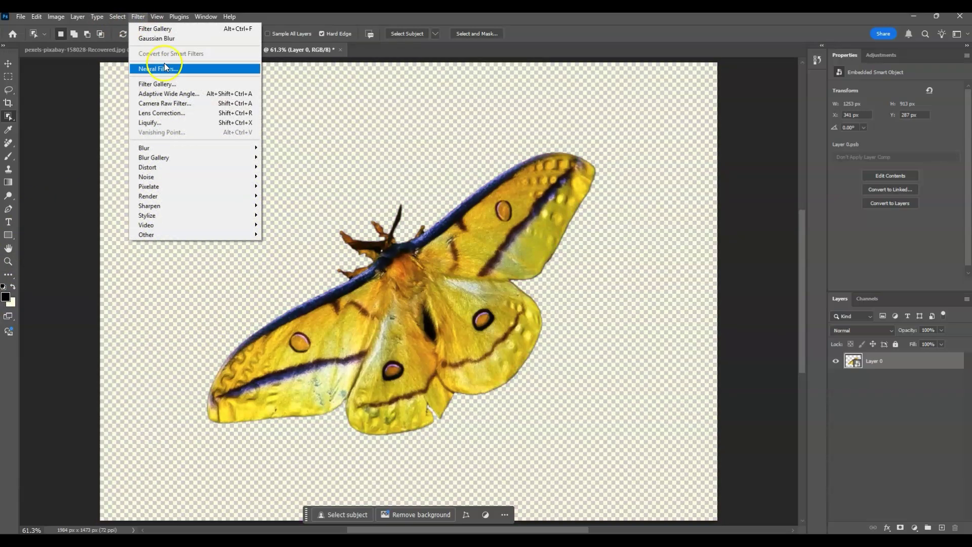
left_click(169, 82)
left_click(615, 55)
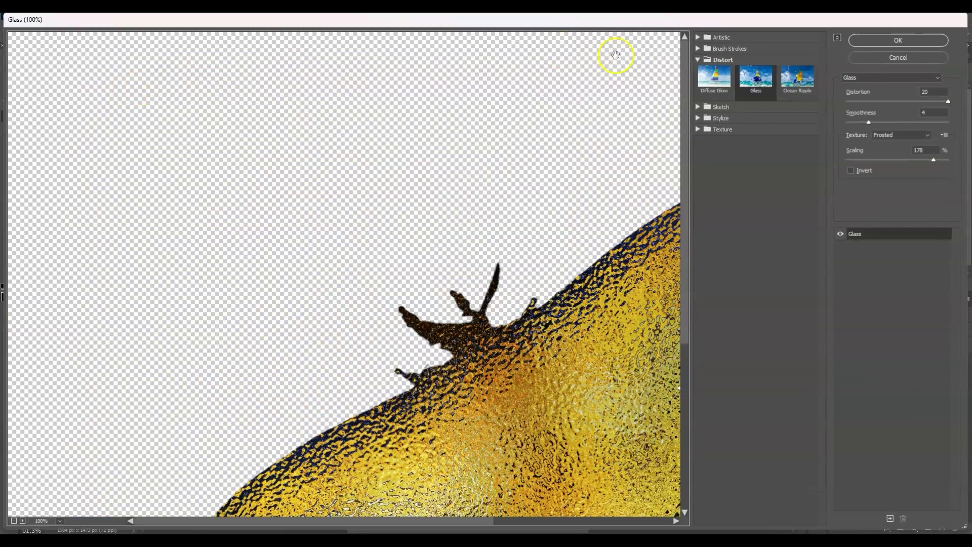
left_click(699, 130)
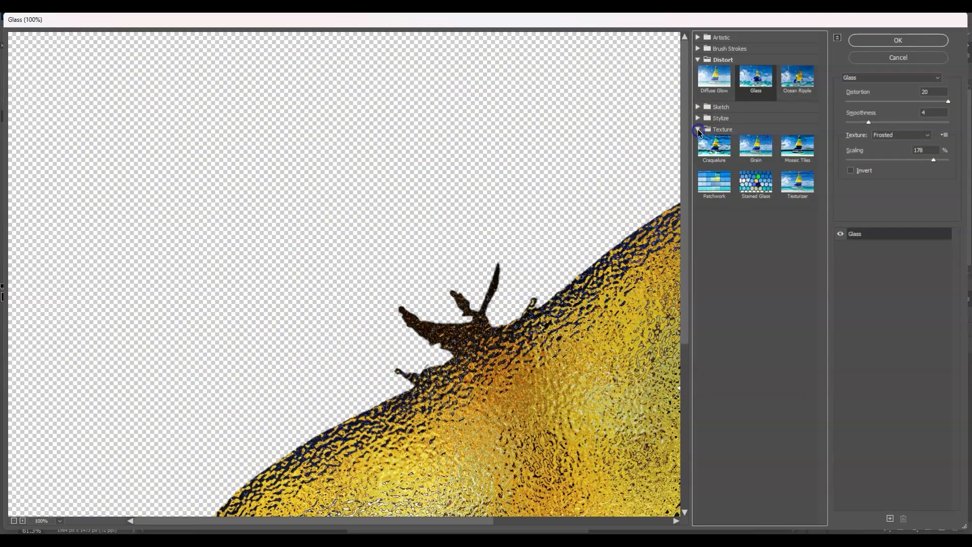
left_click(763, 180)
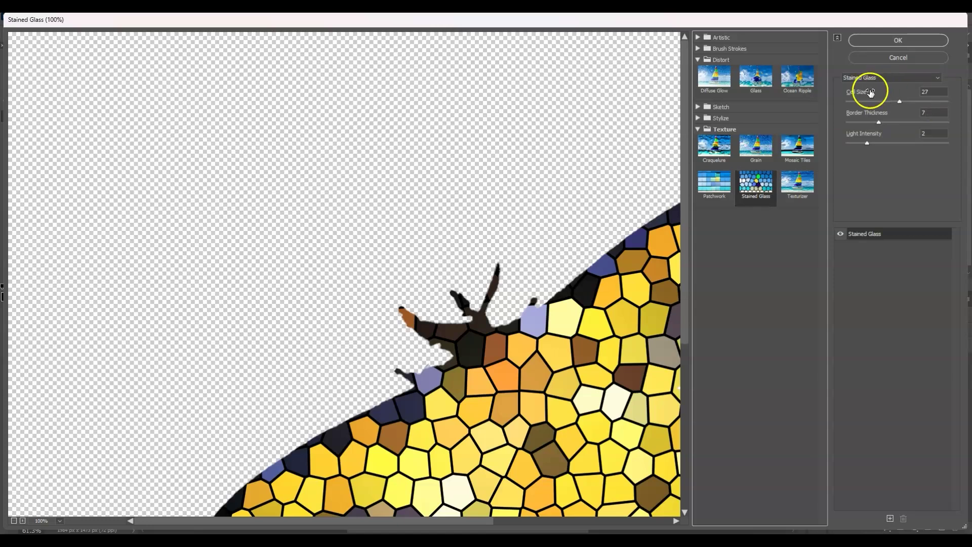
Step: Apply Stained Glass with Cell Size 26 and Border Thickness 6
left_click(919, 94)
type("26")
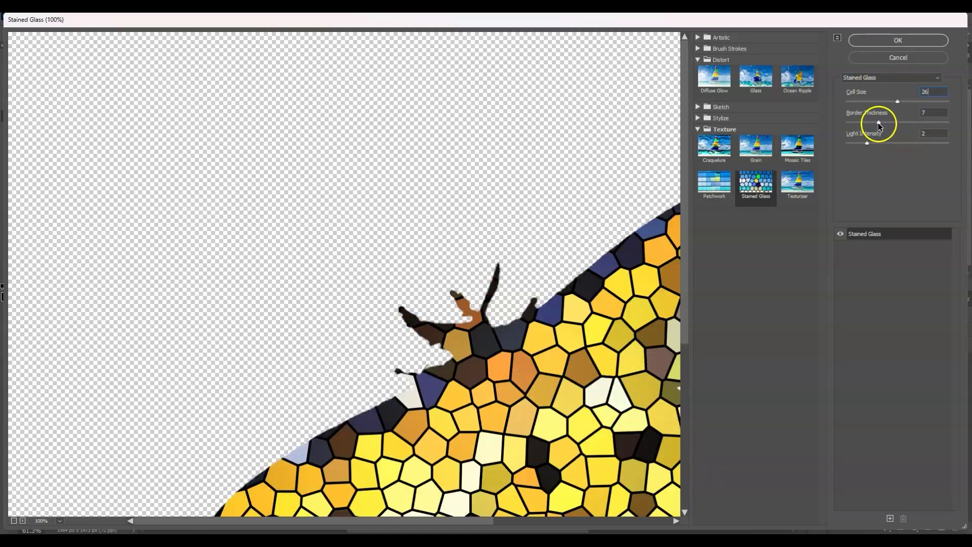
left_click(934, 114)
type("6")
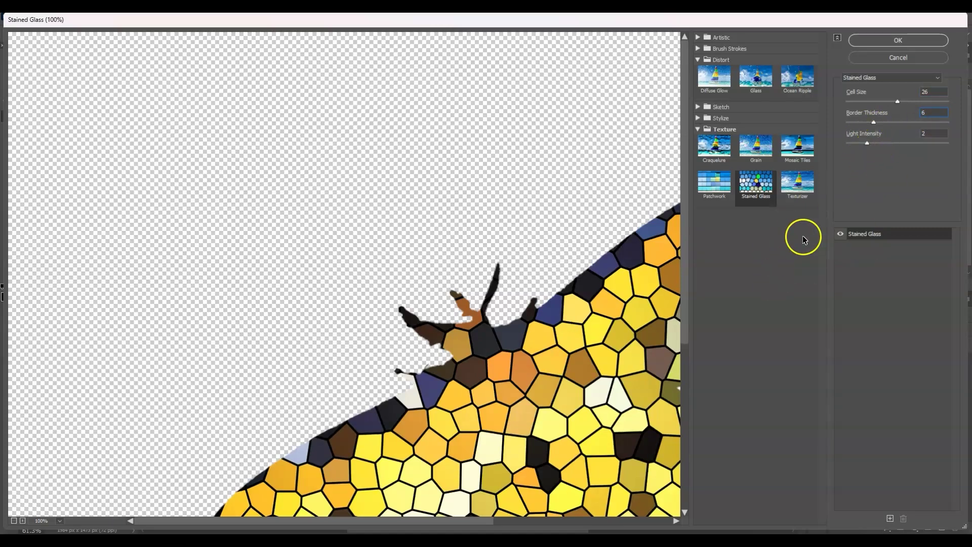
left_click(887, 43)
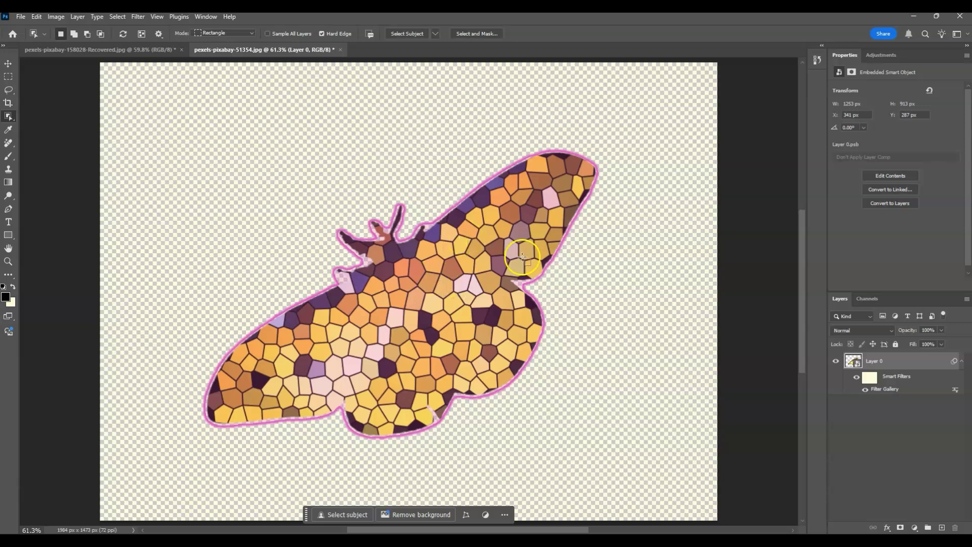
Step: Add a black Stroke effect with Position Outside to the moth layer via Blending Options
left_click(908, 404)
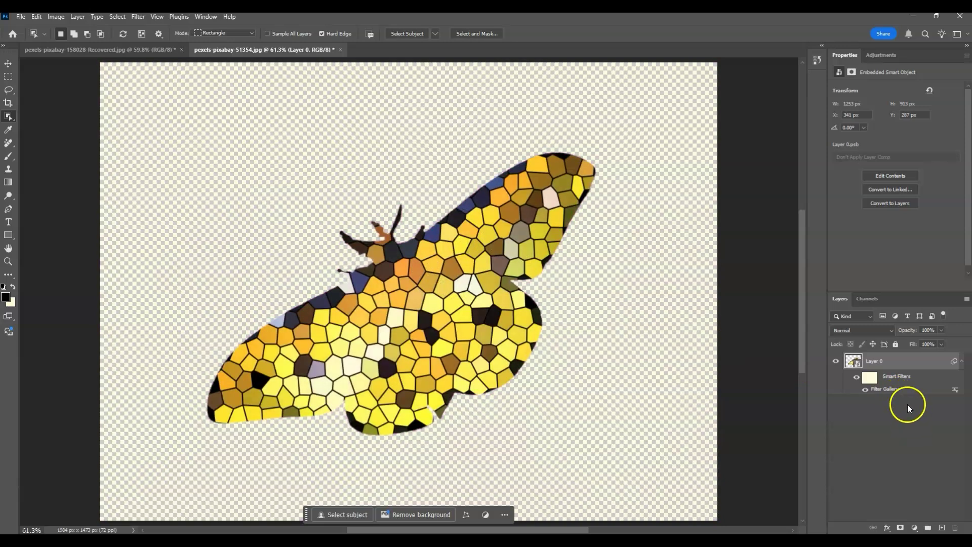
right_click(923, 361)
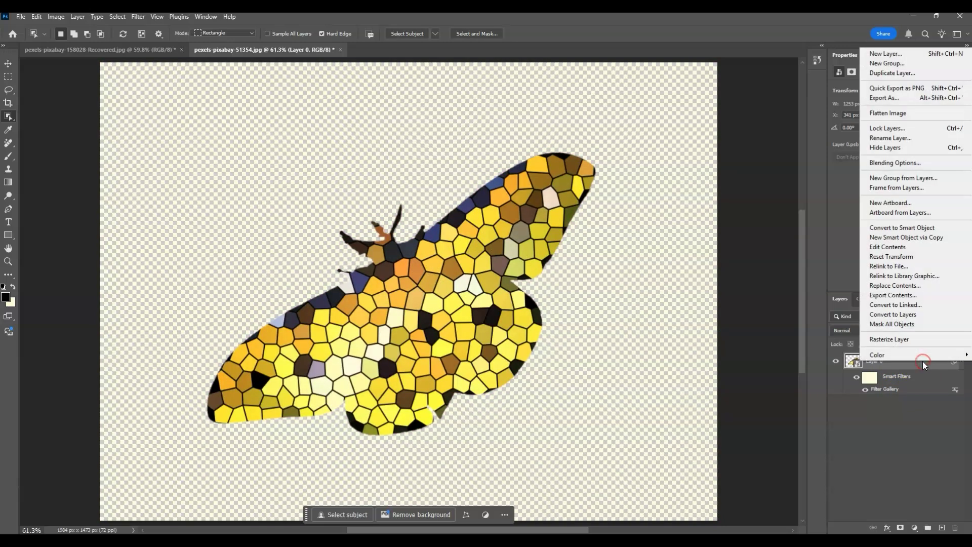
left_click(894, 162)
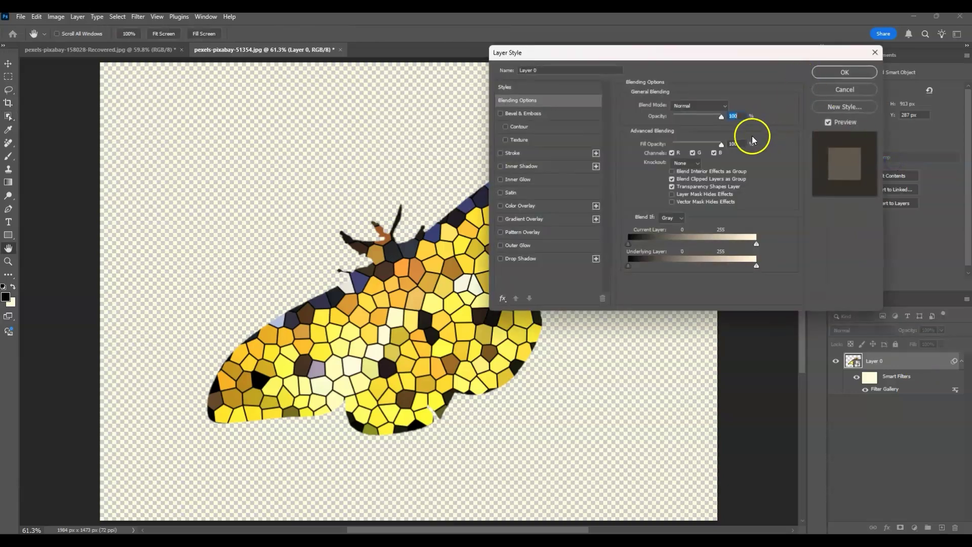
left_click(502, 153)
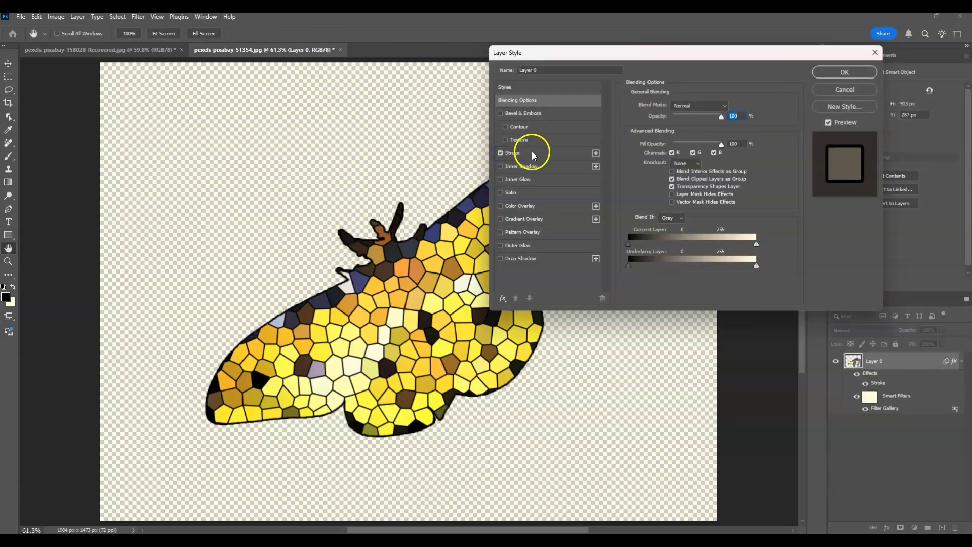
left_click(533, 156)
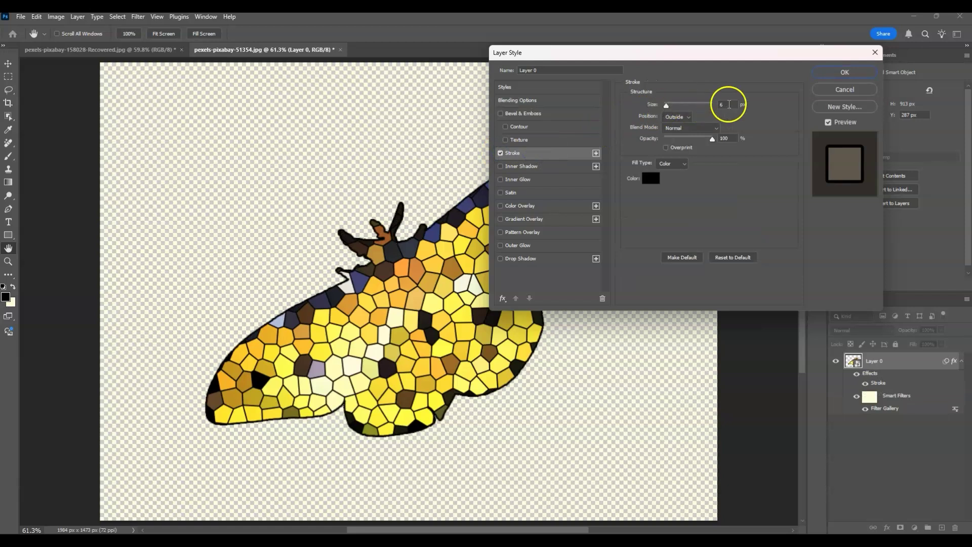
left_click(678, 117)
left_click(681, 127)
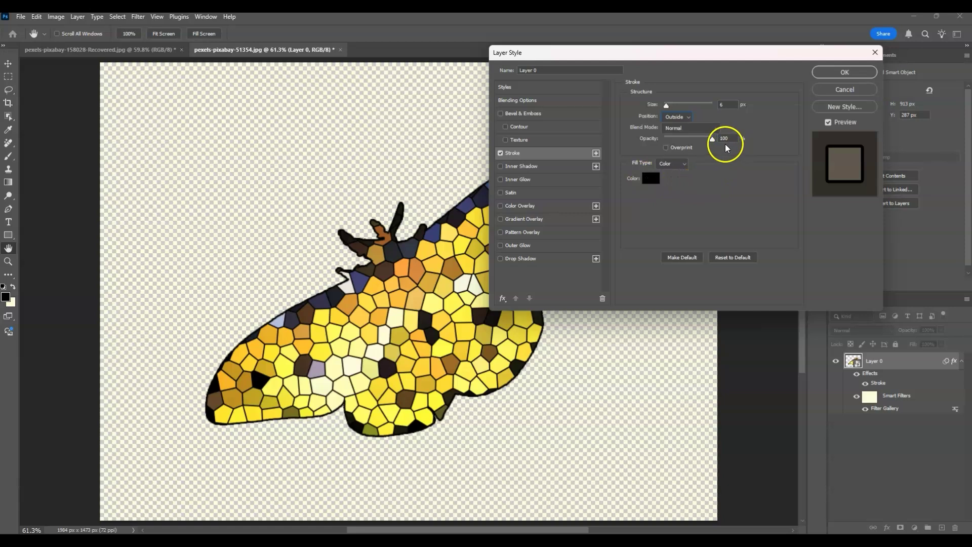
left_click(844, 72)
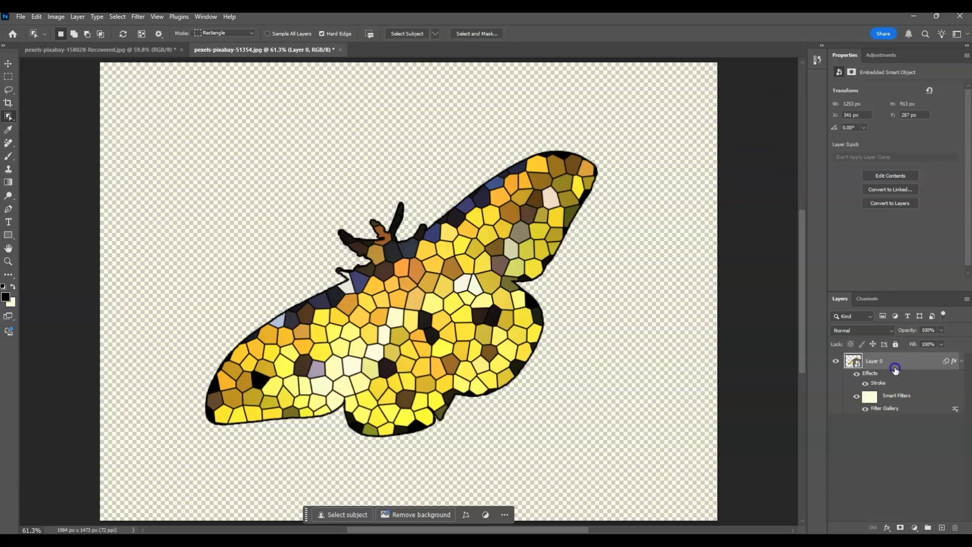
Step: Add a new Layer 1 below the moth and fill it with the cream background colour
left_click(886, 421)
left_click(943, 469)
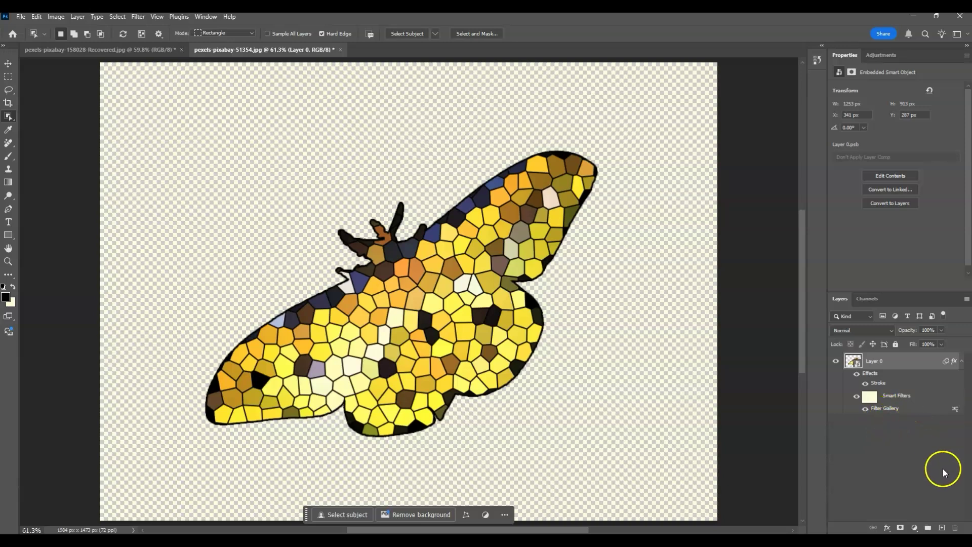
left_click(941, 527)
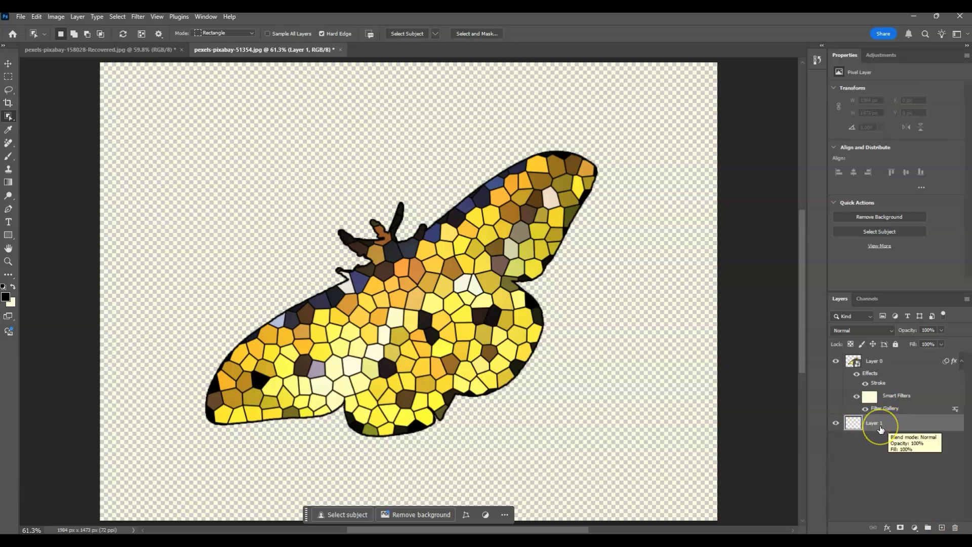
key("q")
key("q")
left_click(12, 302)
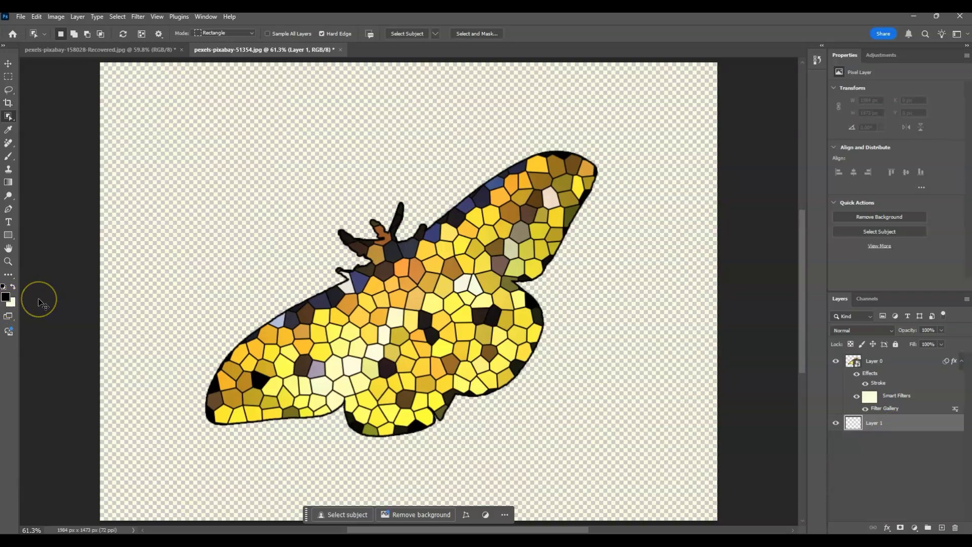
key("ctrl+BackSpace")
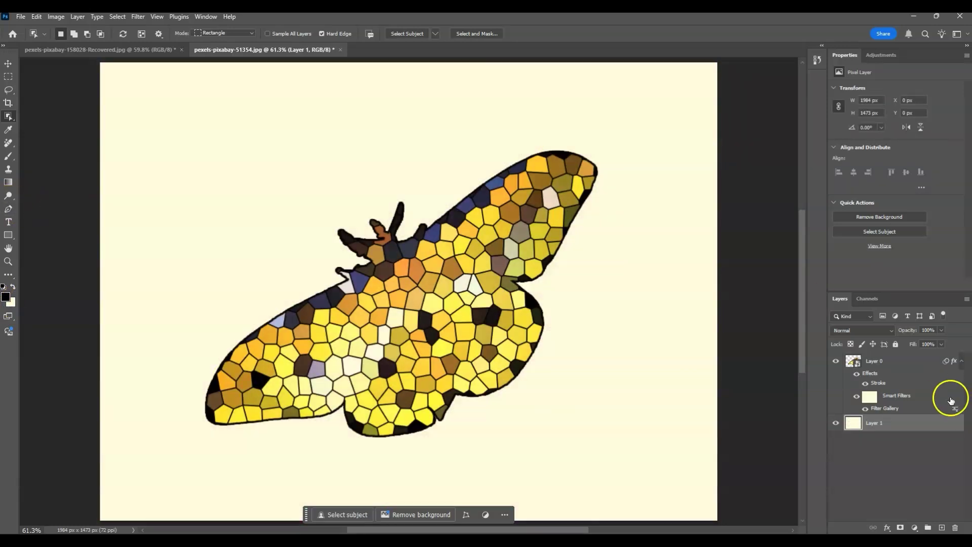
left_click(912, 453)
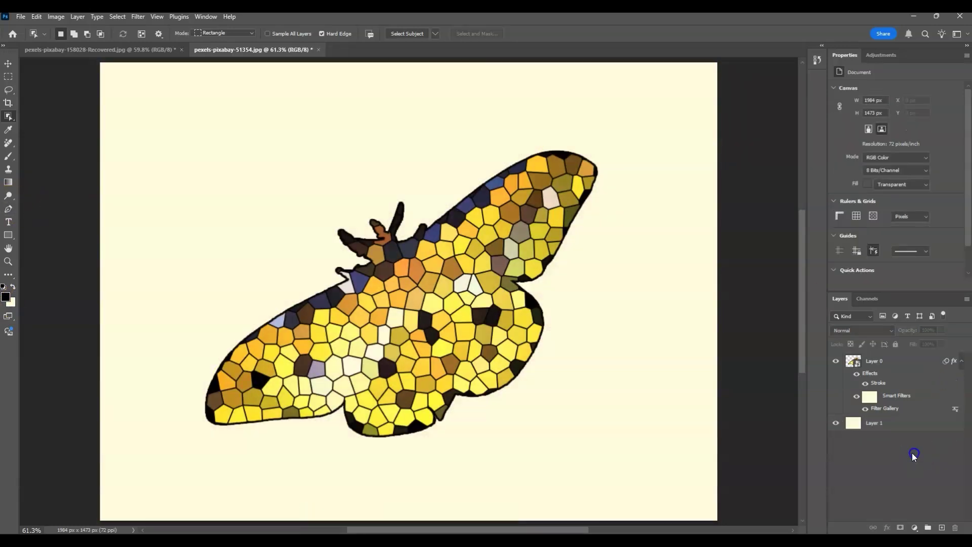
left_click(881, 431)
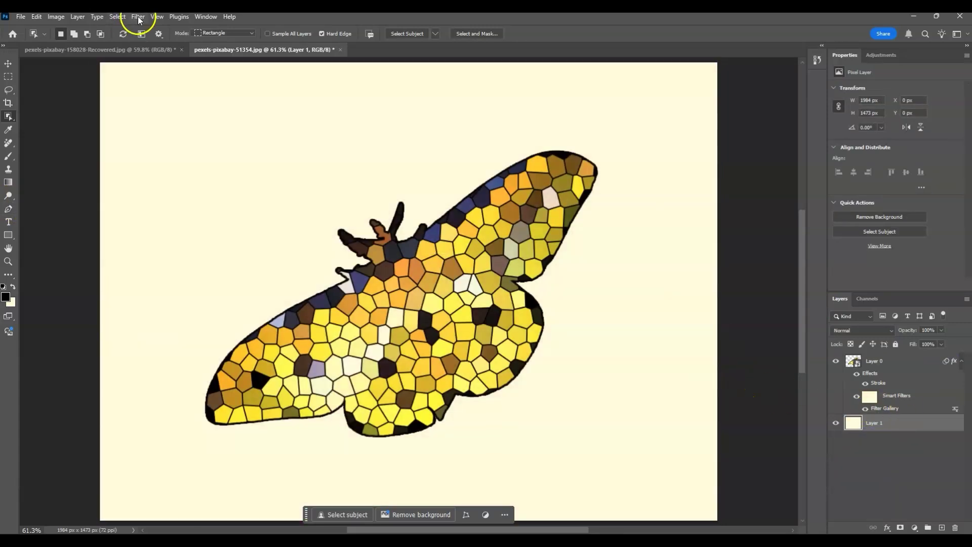
Step: Open the Filter Gallery for the cream Layer 1
left_click(138, 16)
left_click(136, 18)
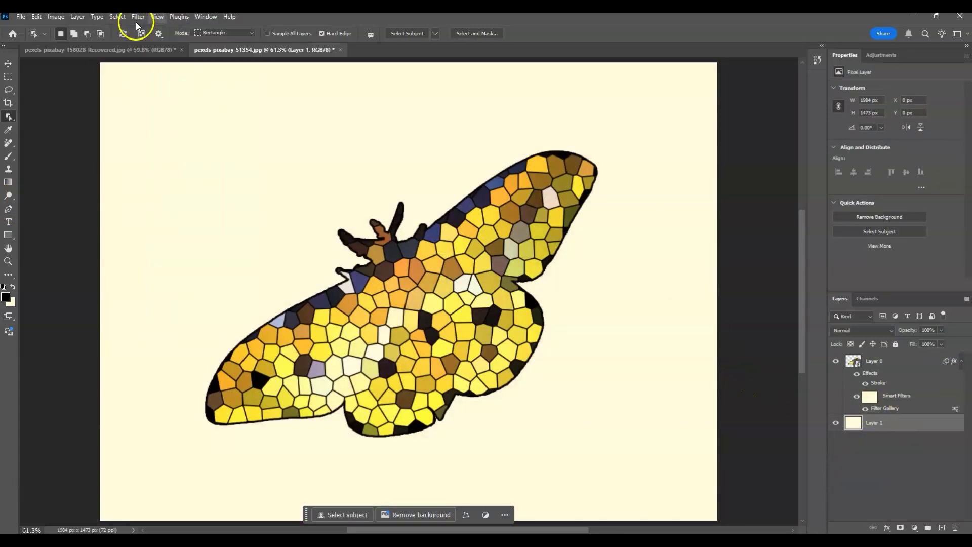
left_click(138, 16)
left_click(169, 71)
left_click(170, 84)
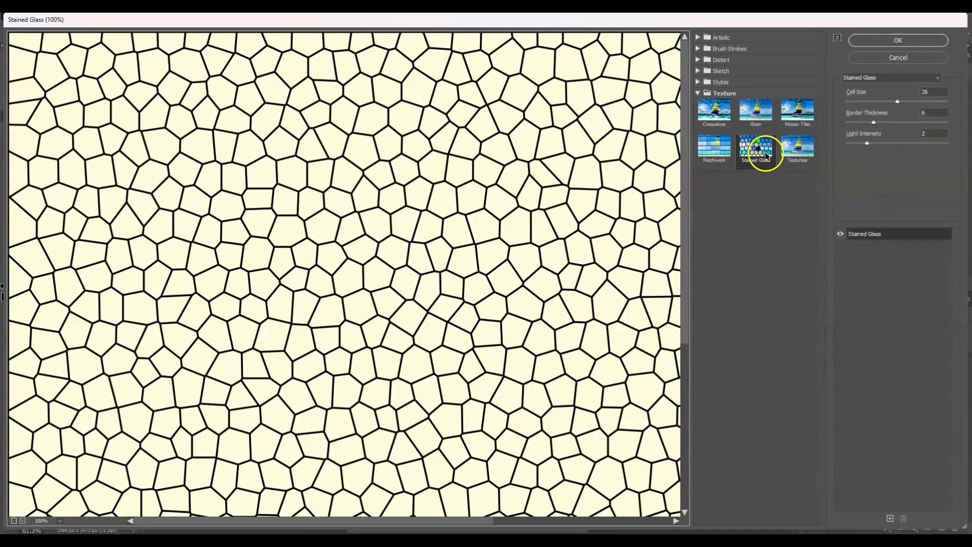
Step: Apply Stained Glass to the cream layer with Cell Size 48 and Border Thickness 7
left_click(925, 94)
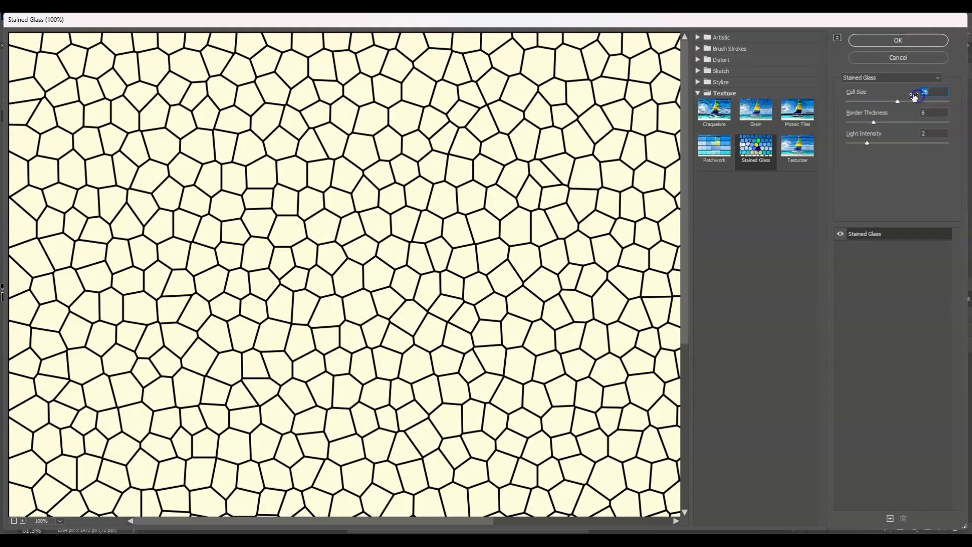
type("48")
left_click(881, 140)
left_click(921, 116)
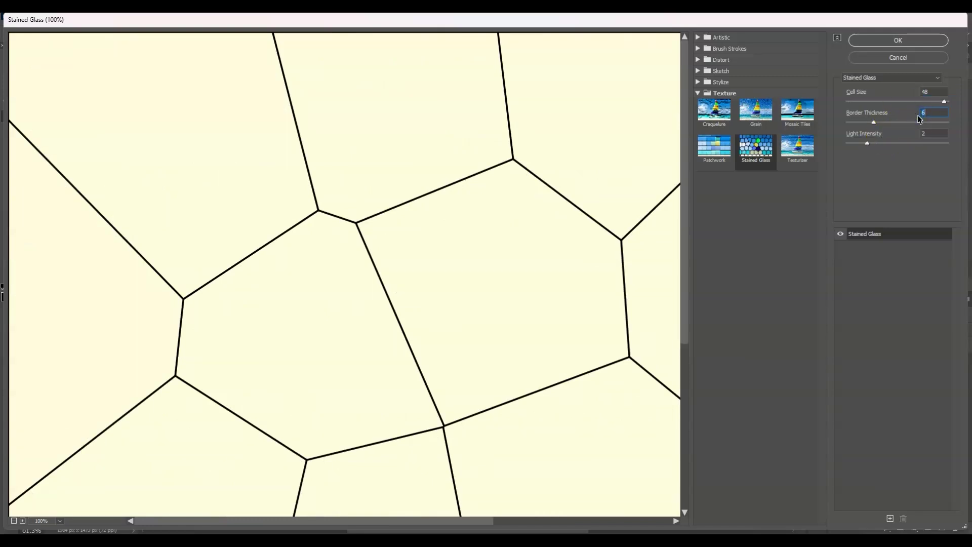
type("7")
left_click(920, 128)
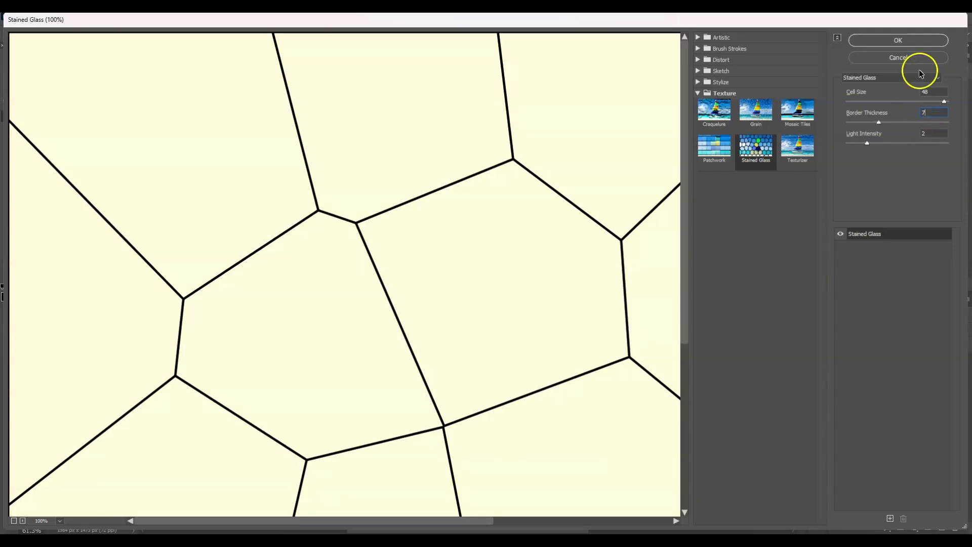
left_click(907, 41)
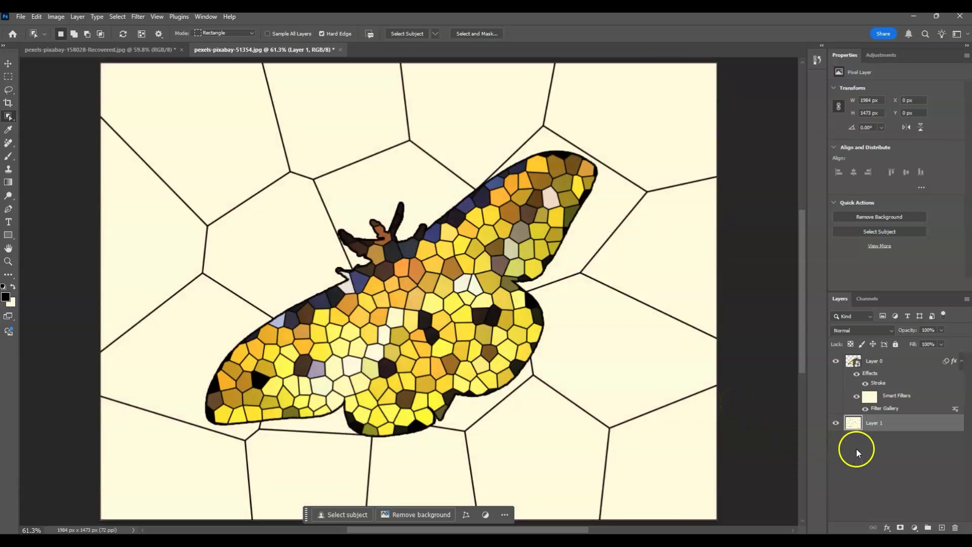
Step: Inside the moth smart object, add a new layer filled with the cream colour
left_click(859, 365)
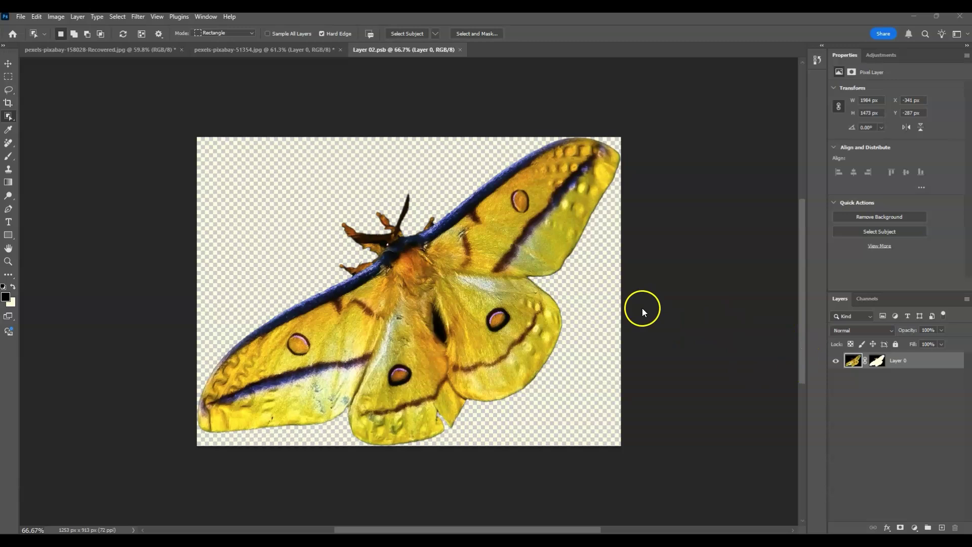
left_click(942, 528)
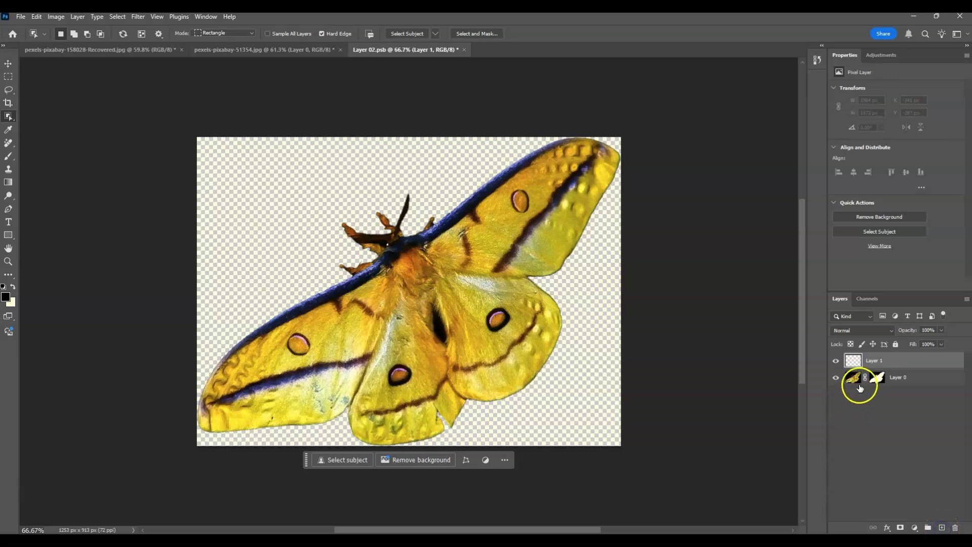
mouse_move(854, 361)
left_mouse_down()
mouse_move(868, 347)
mouse_move(855, 370)
left_mouse_up()
key("ctrl+BackSpace")
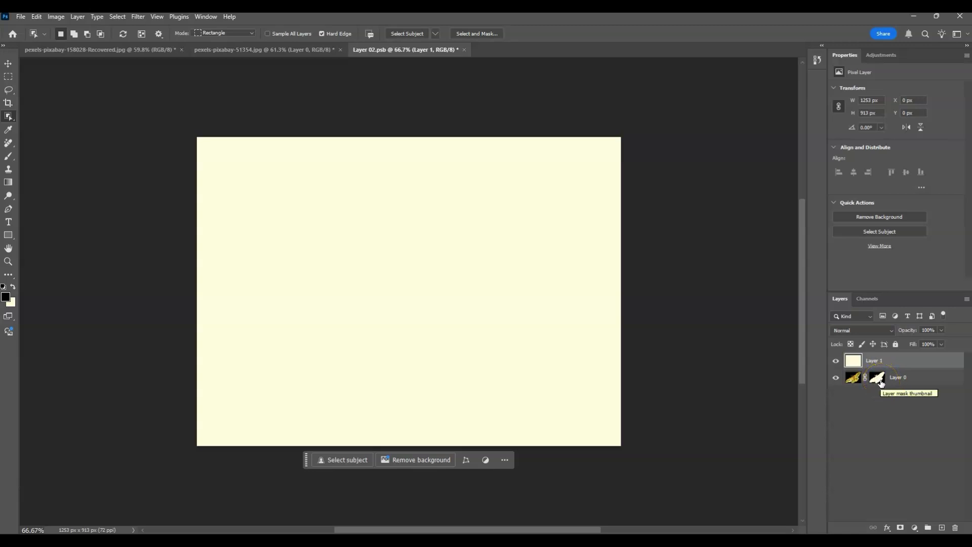
Step: Alt-drag Layer 0's mask onto the cream layer, hide Layer 0, and save Layer 02.psb
left_click_drag(878, 392, 889, 361)
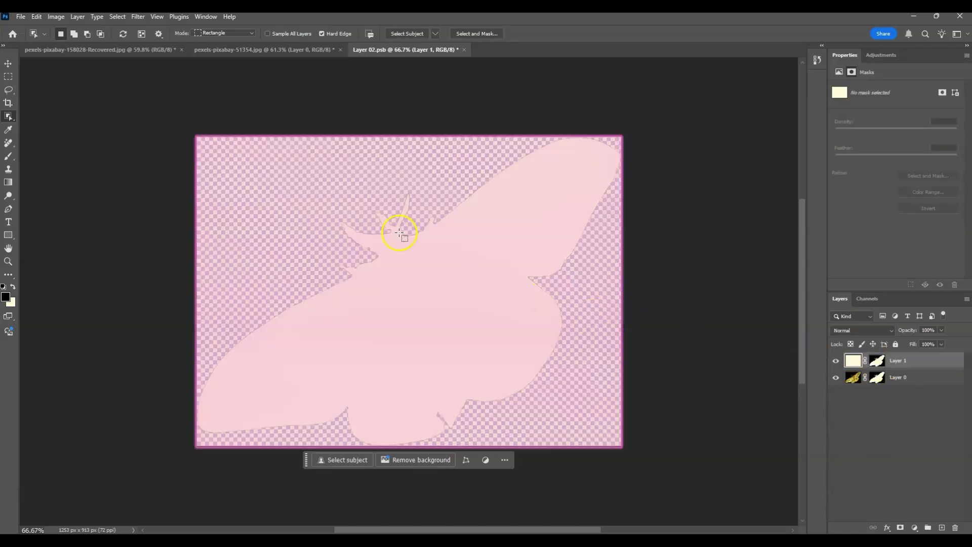
left_click(837, 379)
left_click(891, 391)
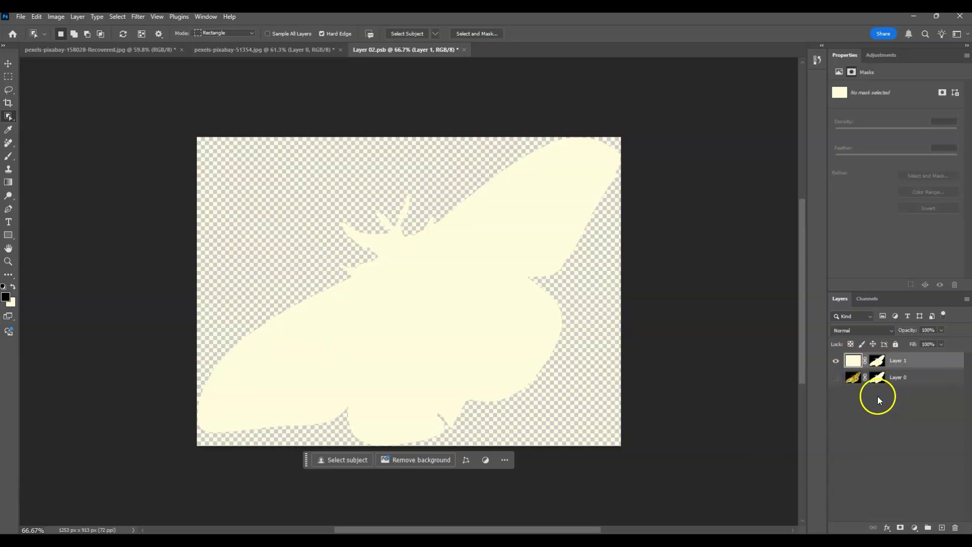
left_click(493, 310)
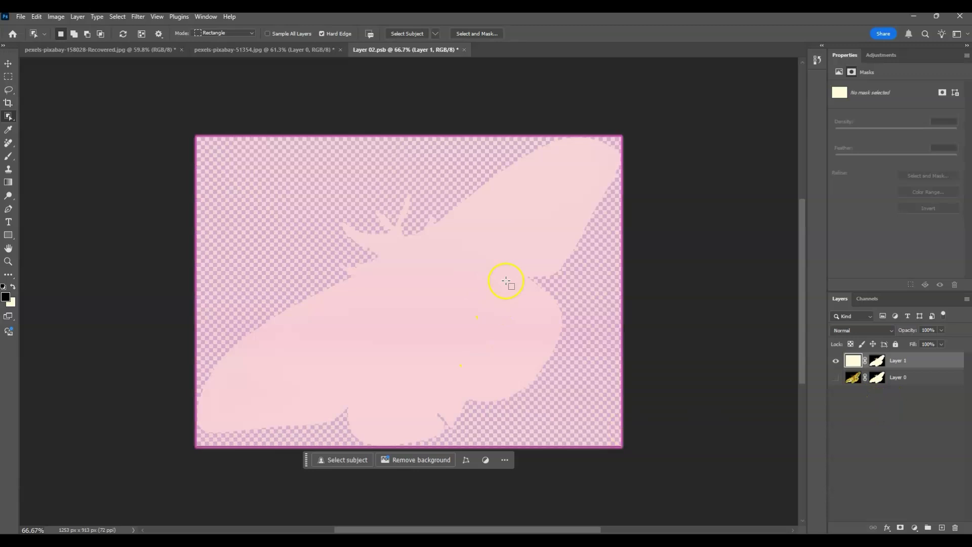
key("ctrl+s")
Step: Return to pexels-pixabay-51354.jpg to view the cream mosaic moth and show its Channels panel
left_click(234, 51)
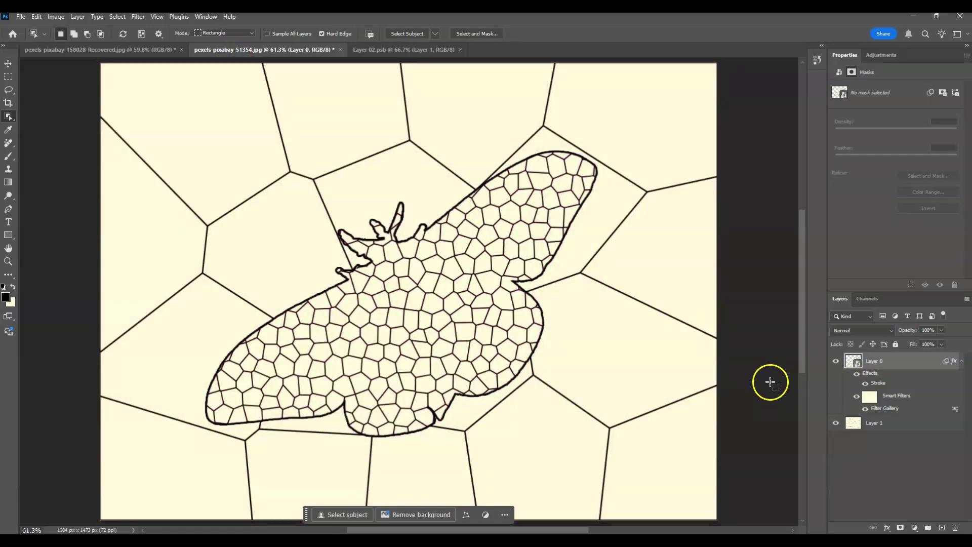
left_click(756, 373)
left_click(600, 107)
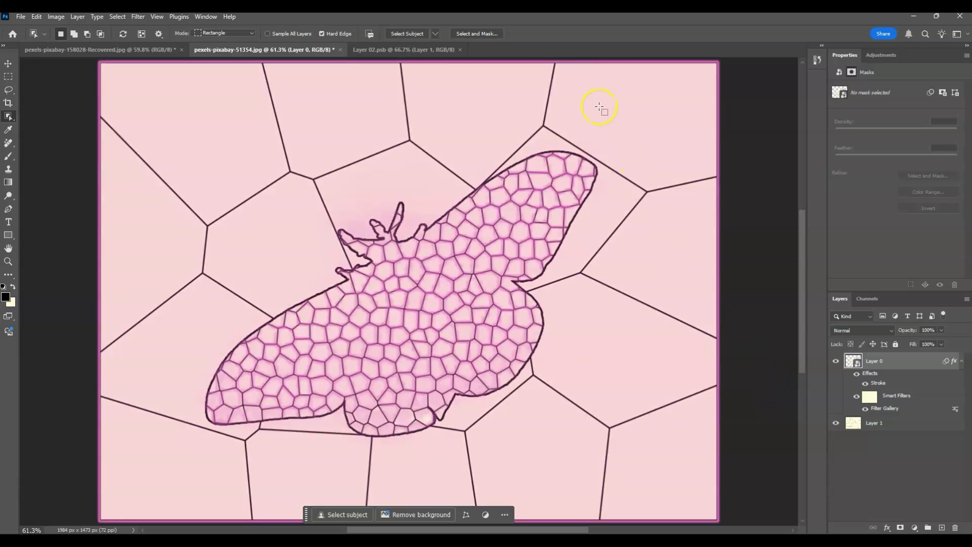
left_click(765, 416)
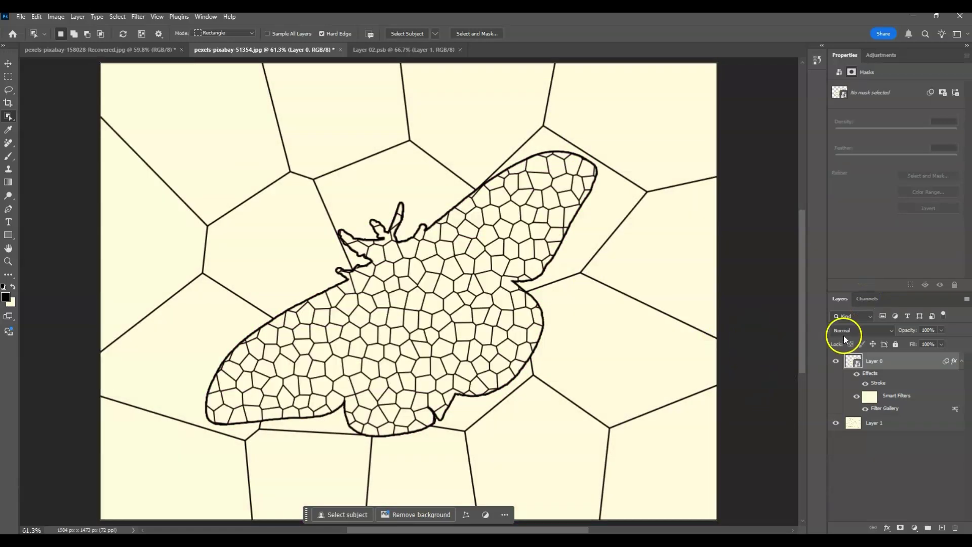
left_click(867, 298)
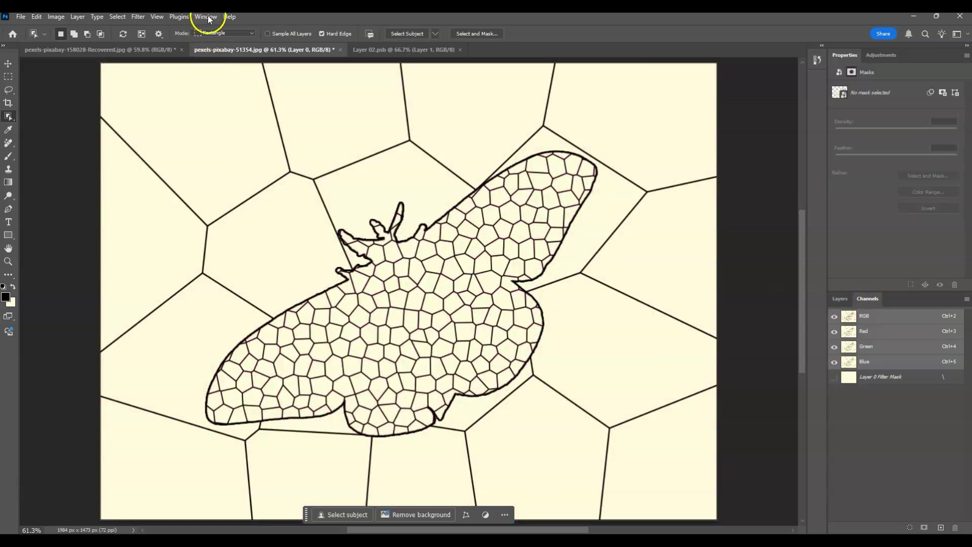
Step: Load the RGB channel's luminosity as a selection across the whole document
left_click(207, 17)
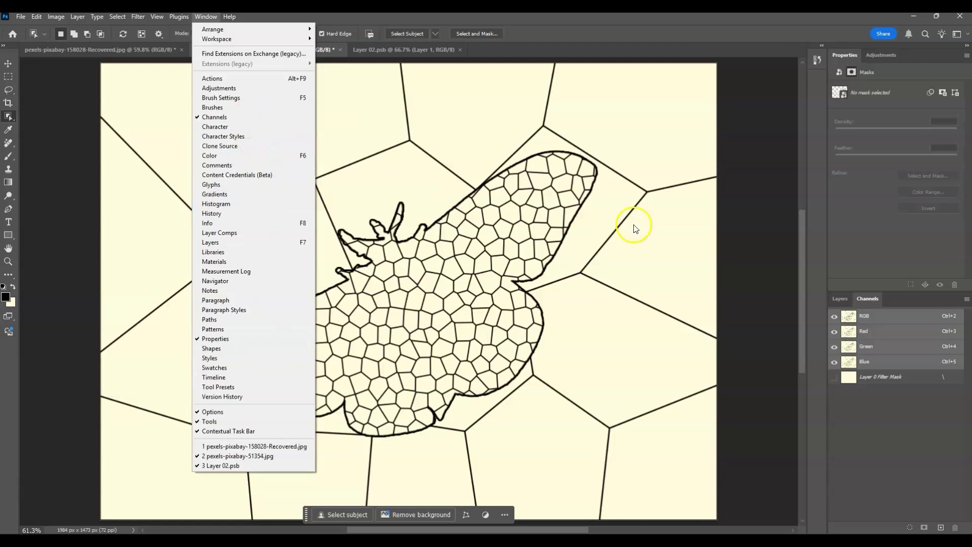
left_click(885, 445)
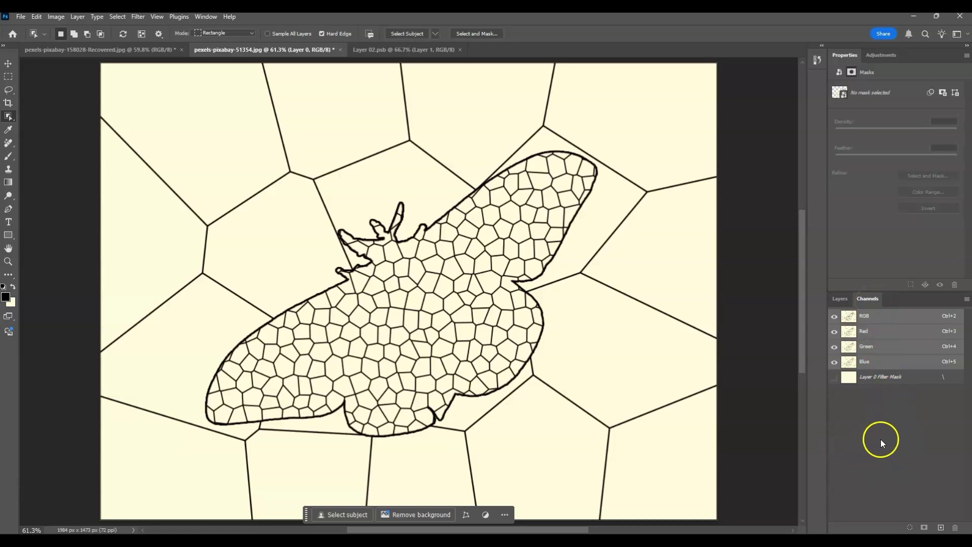
left_click(850, 318, "ctrl")
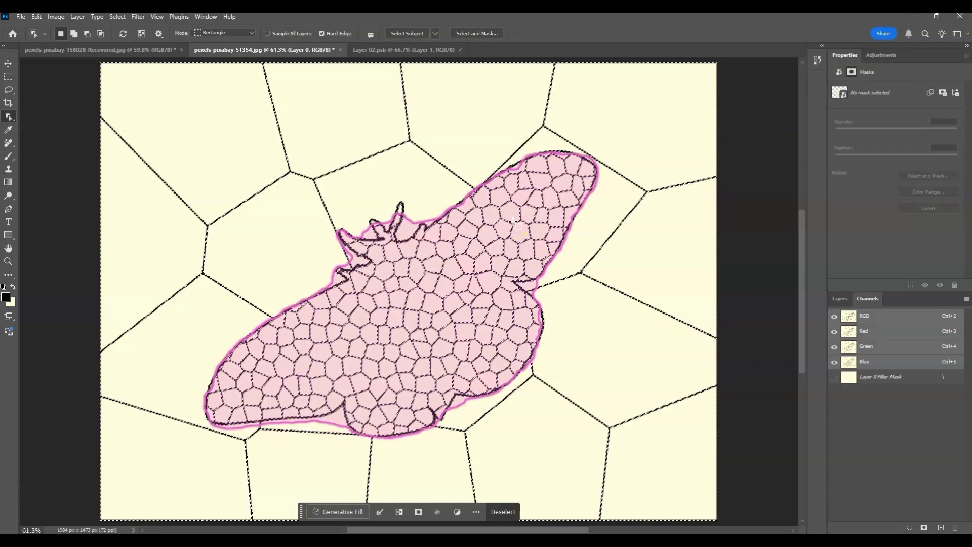
left_click(839, 387)
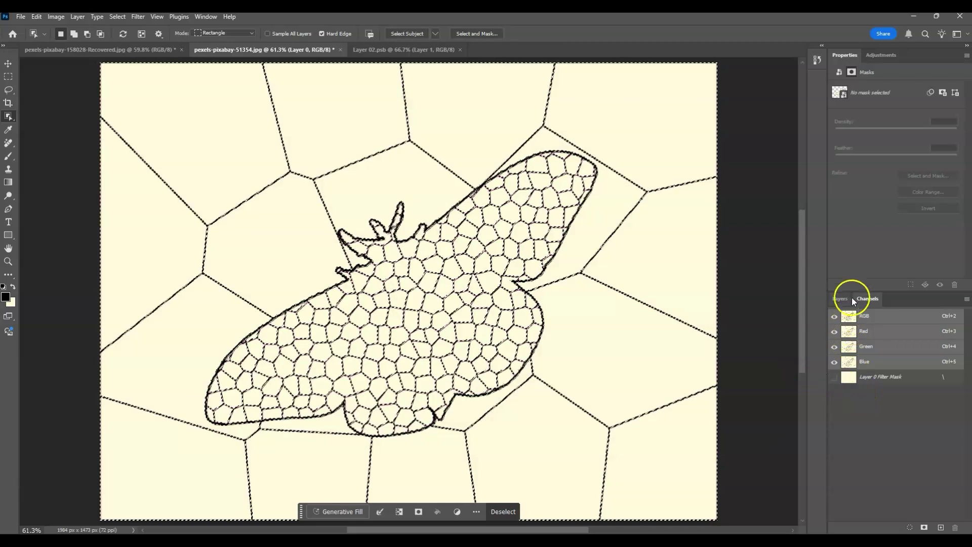
Step: Add a new Layer 2 above the moth and fill the lead-line selection with black
left_click(840, 298)
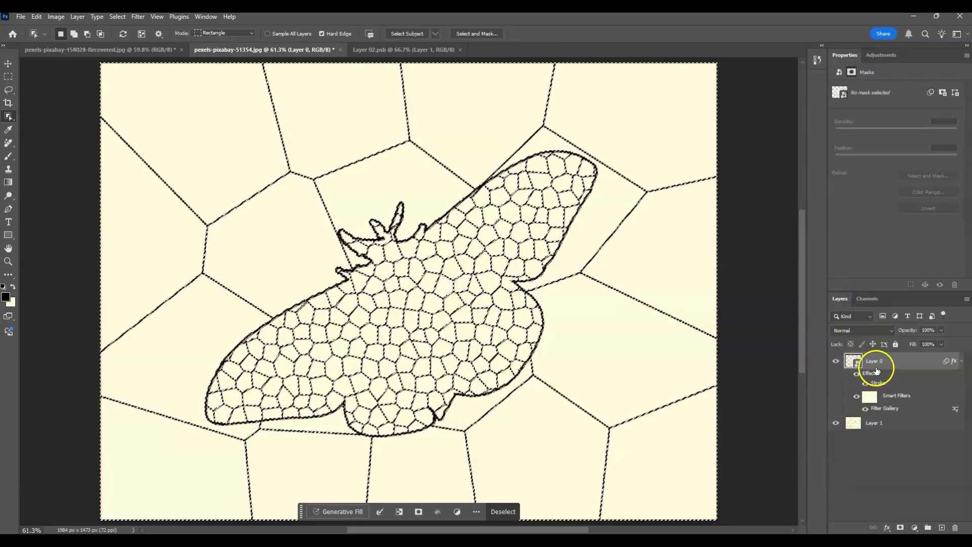
left_click(941, 528)
key("q")
key("q")
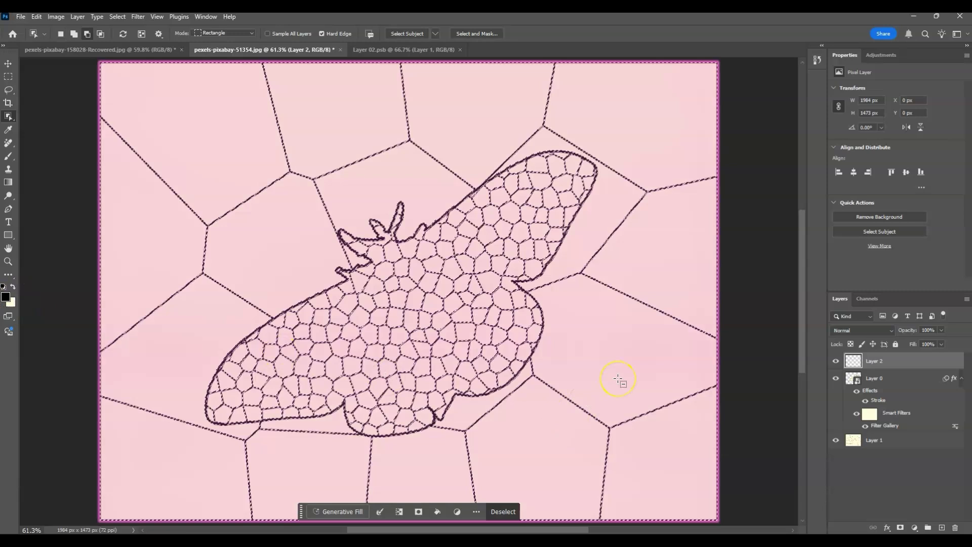
left_click(618, 379)
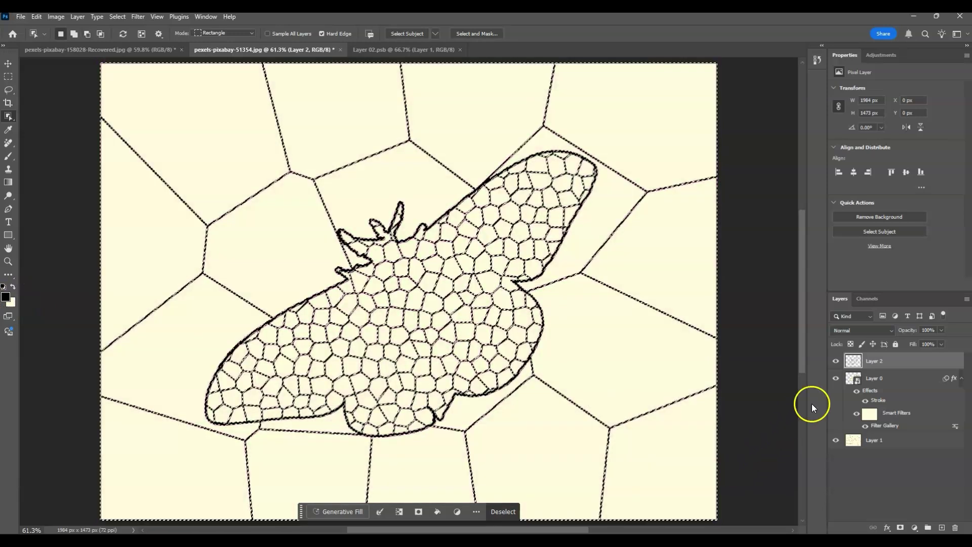
Step: Hide and reshow Layer 0 and Layer 1 to check the black lead lines, then deselect
left_click(838, 378)
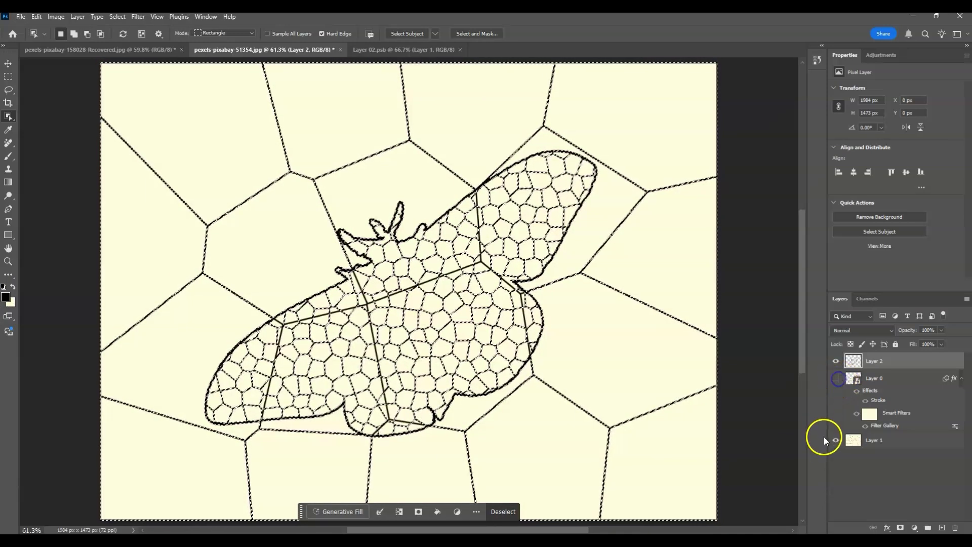
left_click(835, 440)
left_click(245, 151)
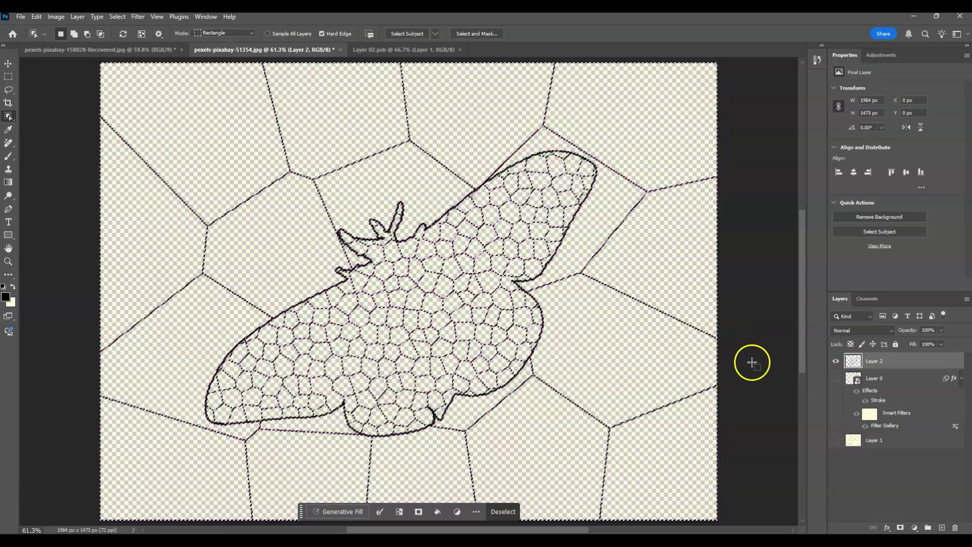
left_click(836, 378)
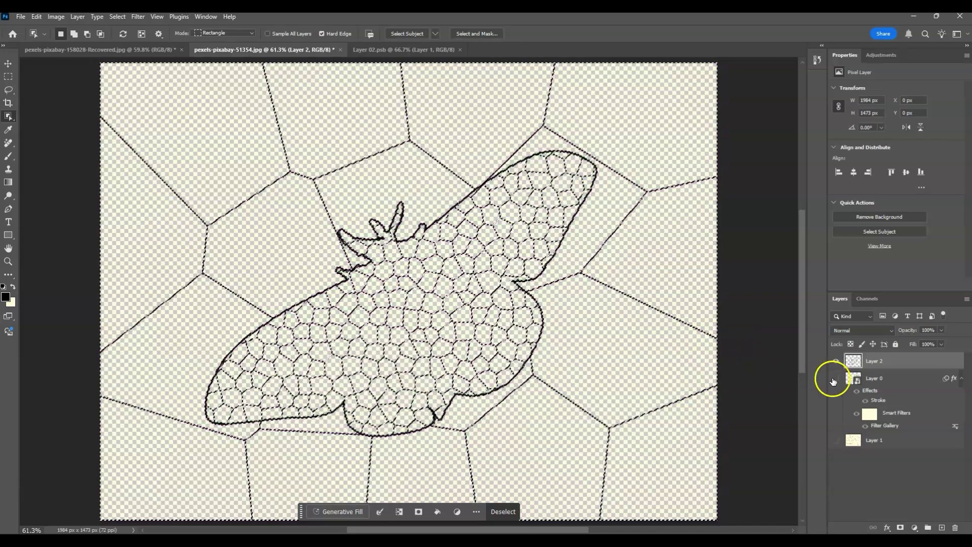
left_click(836, 440)
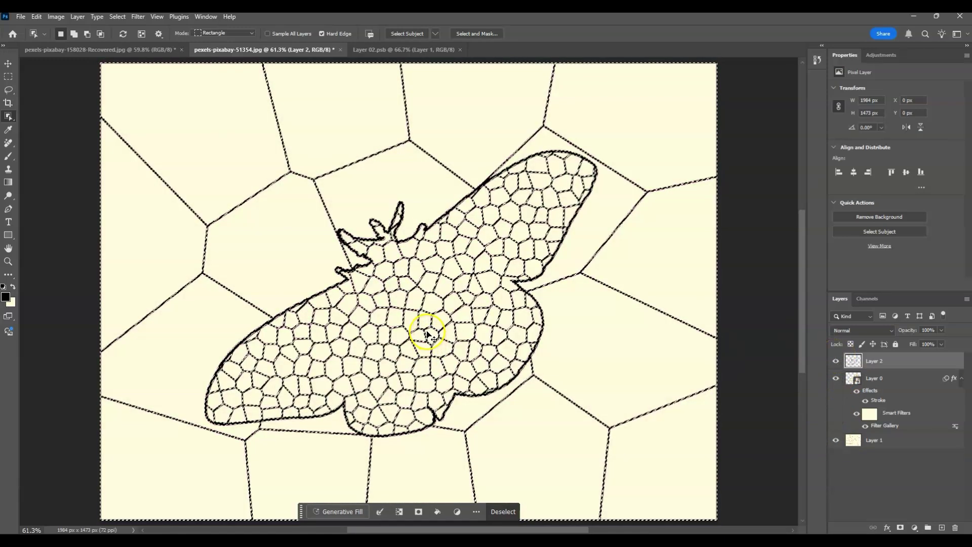
key("ctrl+d")
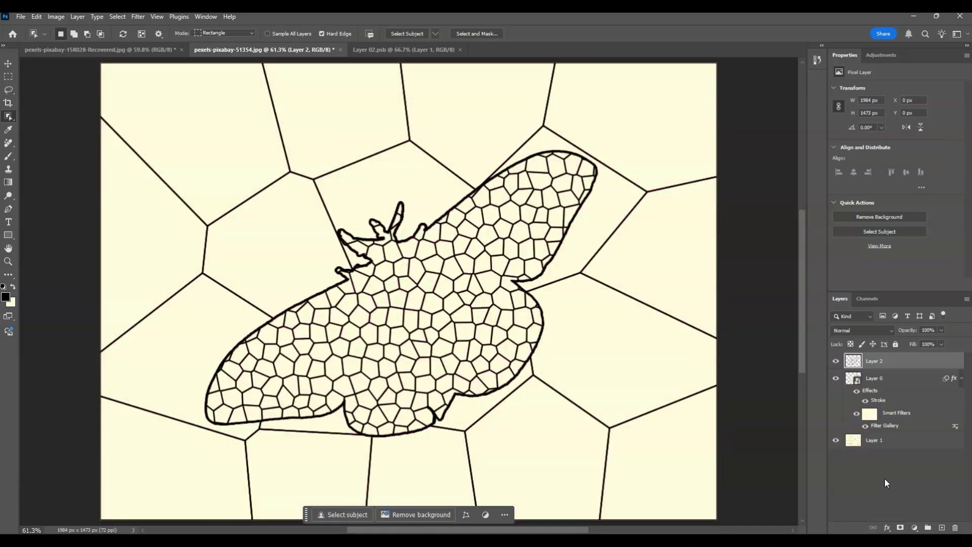
Step: In Layer 02.psb, show Layer 0 again, delete the cream Layer 1, and return to pexels-pixabay-51354.jpg
left_click_drag(868, 398, 412, 195)
left_click_drag(517, 303, 964, 398)
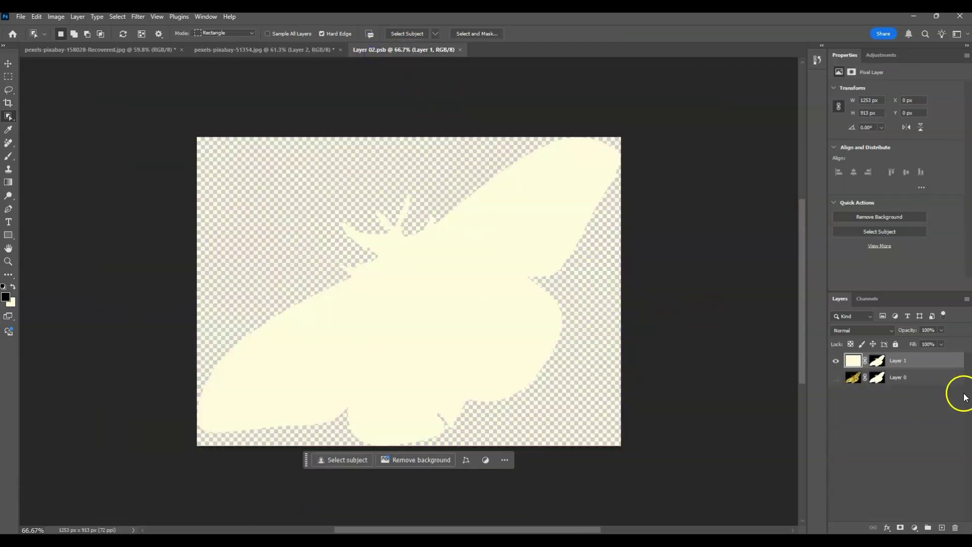
left_click(837, 379)
left_click_drag(904, 361, 954, 530)
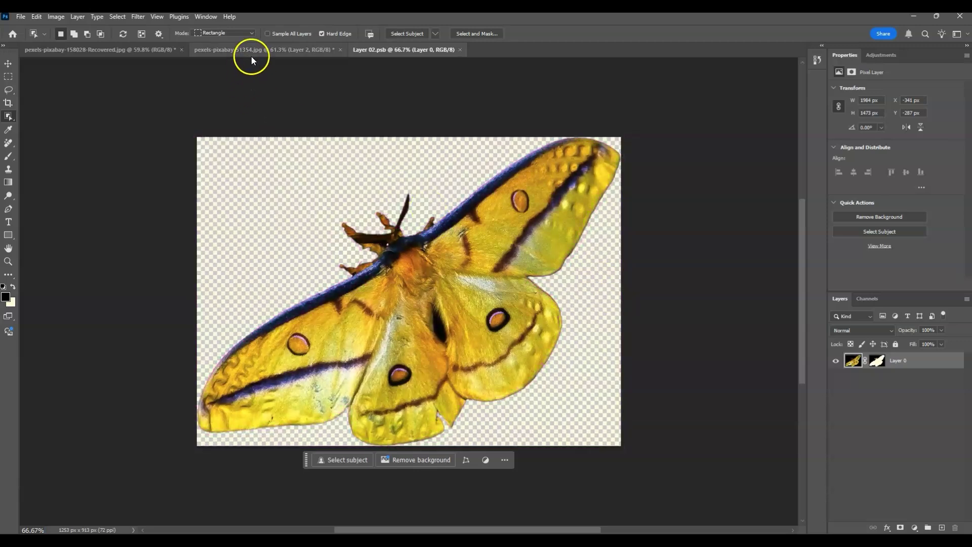
left_click(251, 50)
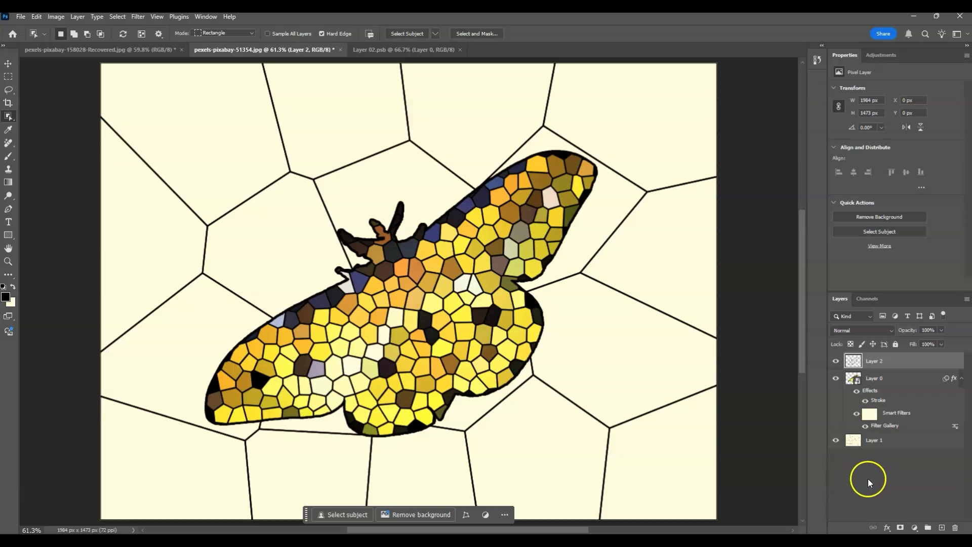
Step: Copy the entire garden-path photo and paste it as Layer 3 above the cream layer in the moth document
left_click(885, 446)
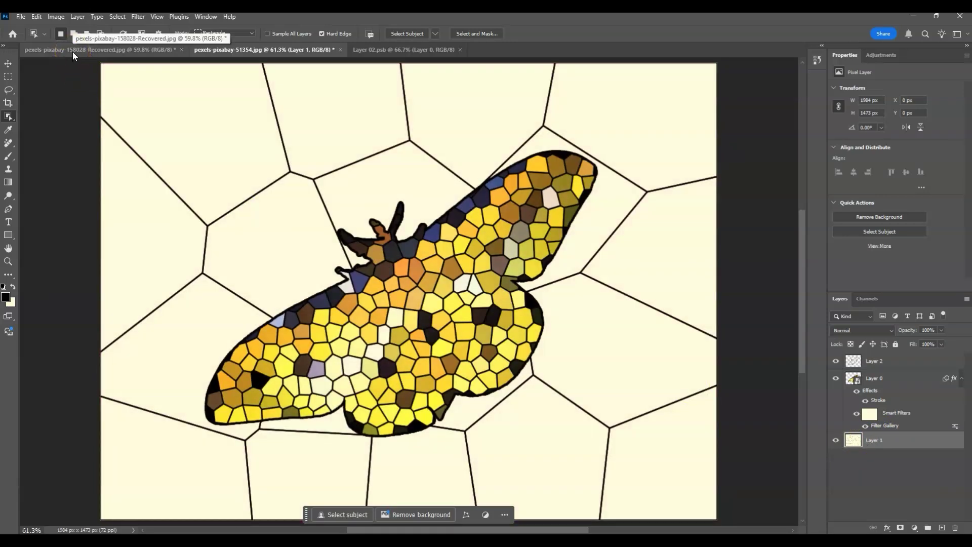
left_click(72, 51)
left_click(325, 194)
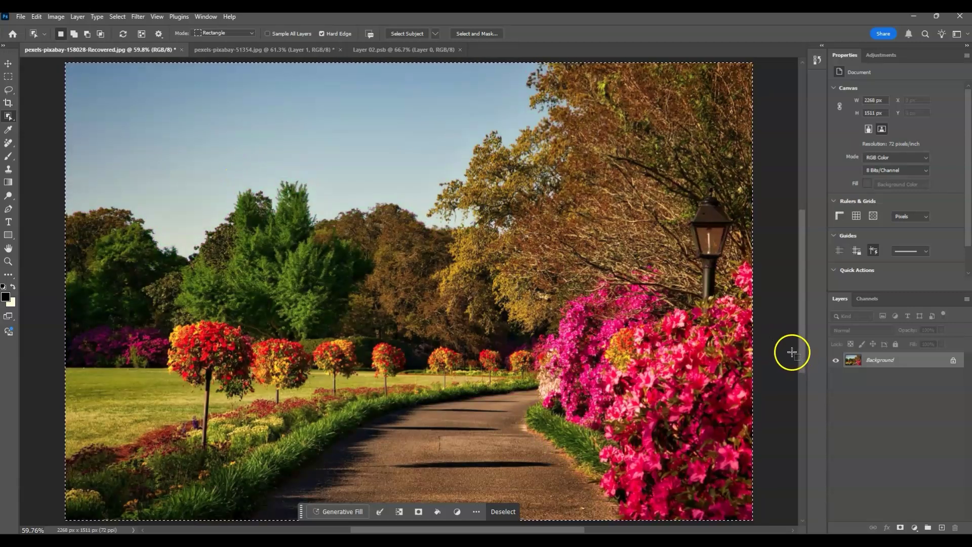
left_click(236, 52)
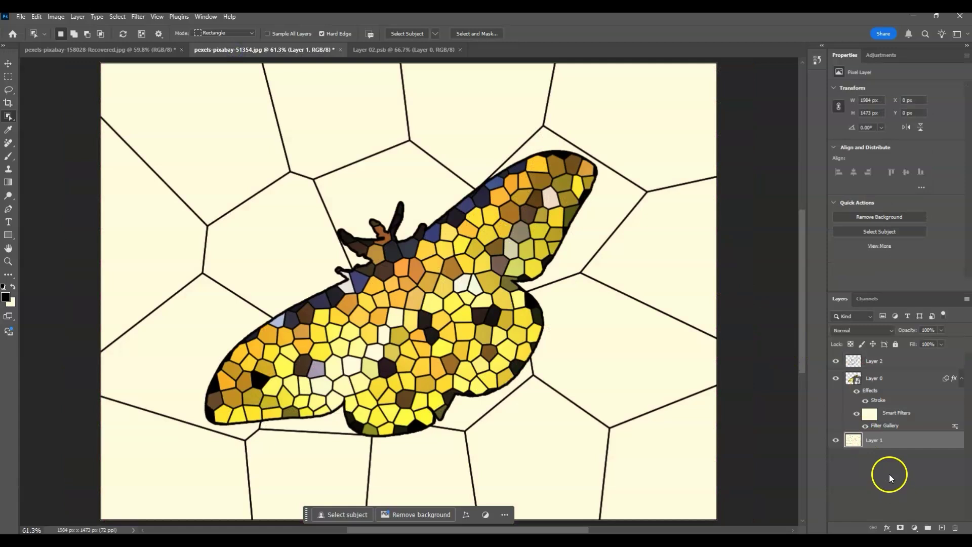
key("ctrl+v")
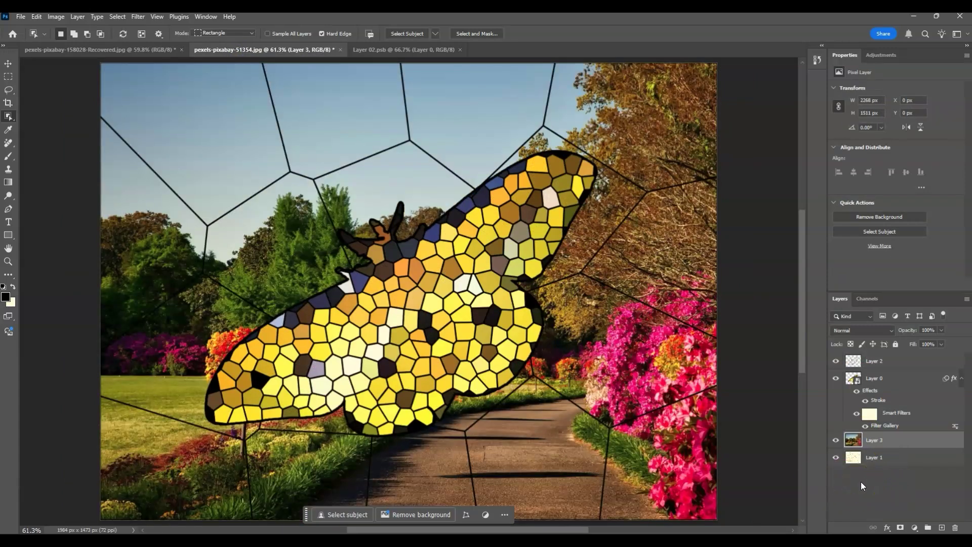
Step: Open Blending Options for Layer 2, the black lead-line layer, and move the Layer Style dialog lower
left_click(889, 363)
left_click(883, 362)
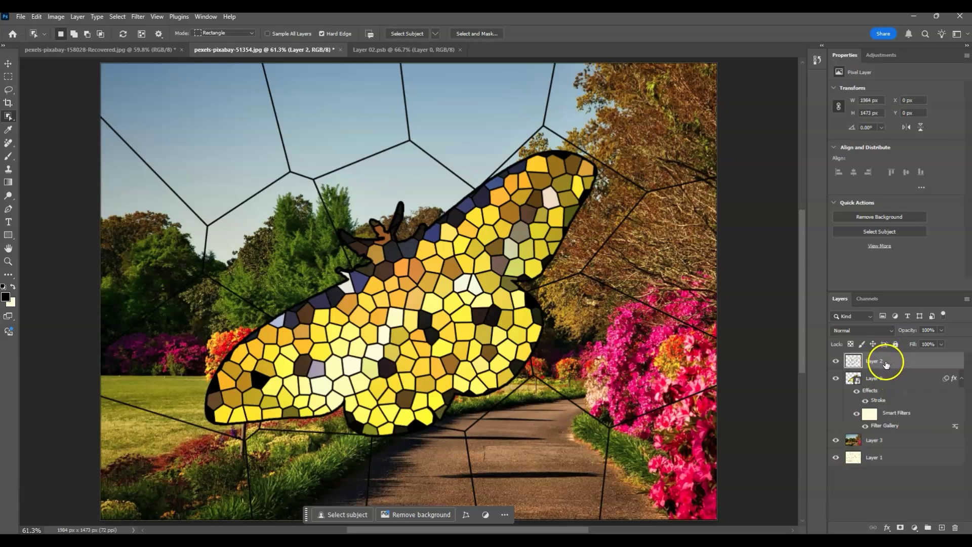
left_click(899, 368)
right_click(895, 365)
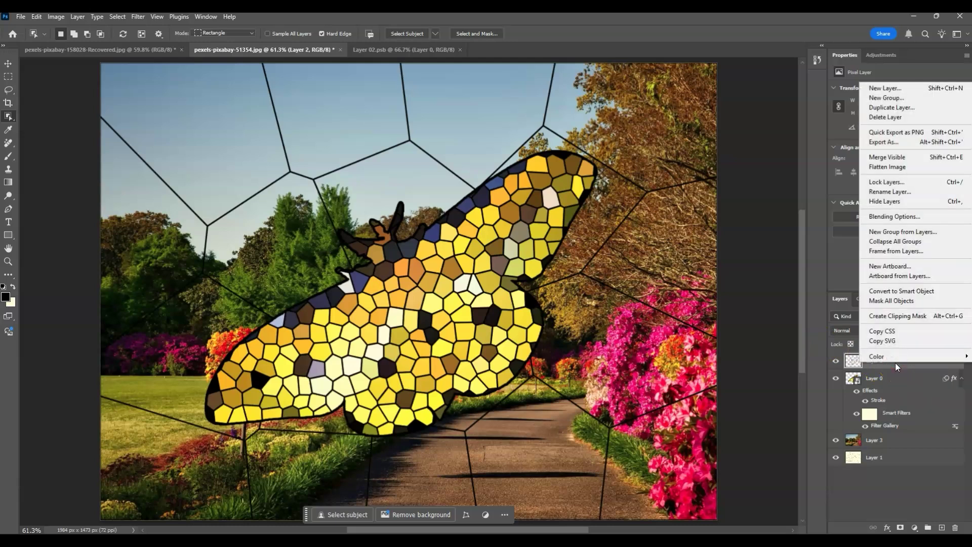
left_click(895, 216)
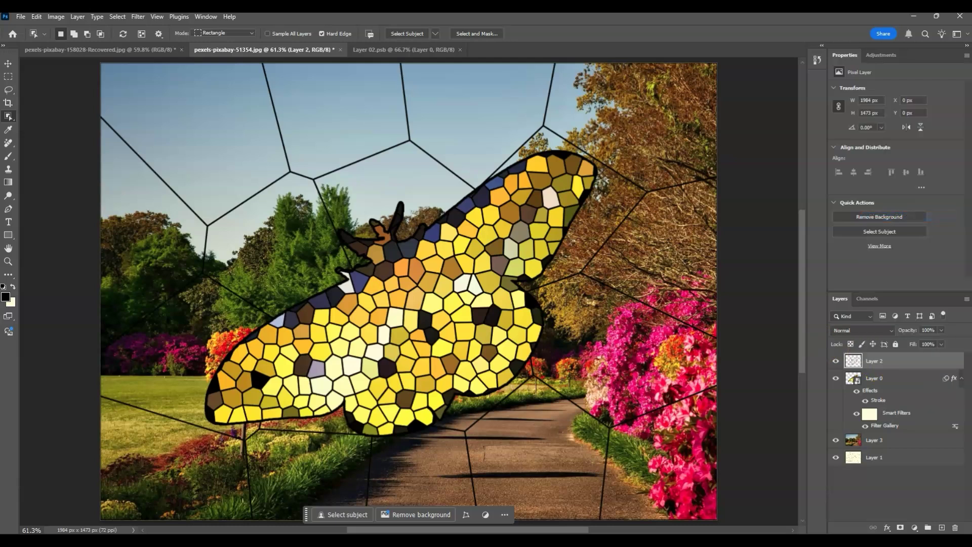
left_click_drag(580, 55, 579, 87)
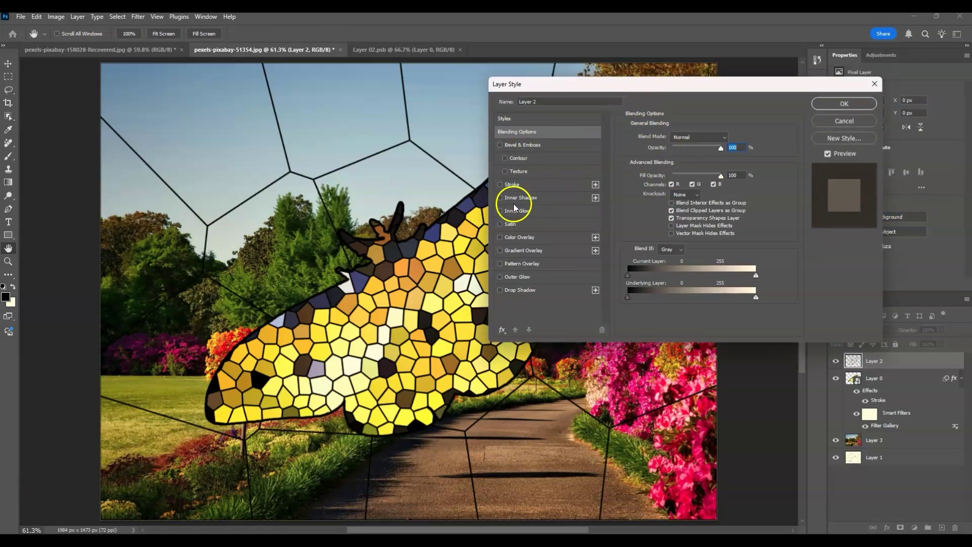
Step: Give Layer 2 a Bevel & Emboss with depth 100%, size 6 px, angle 120°, shadow opacity 75%
left_click(501, 145)
left_click(541, 147)
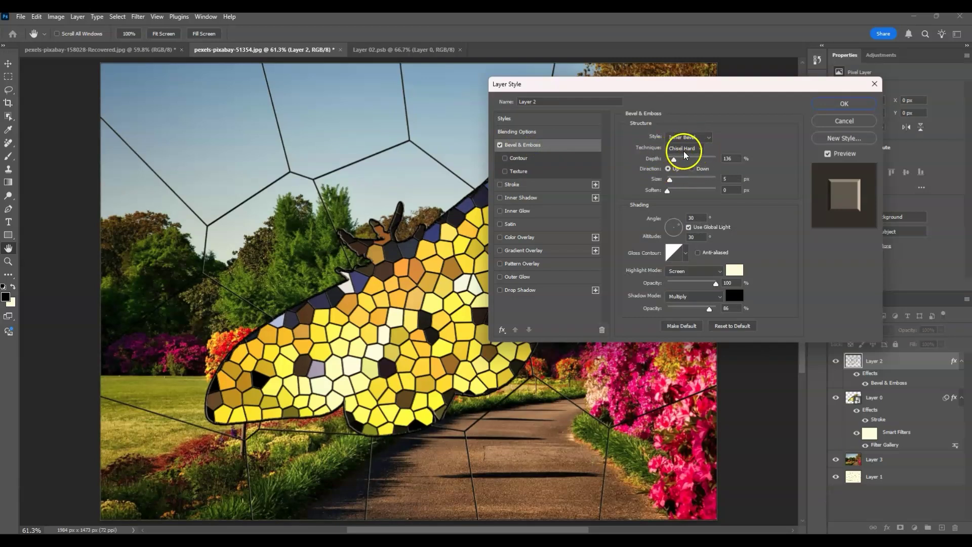
double_click(734, 159)
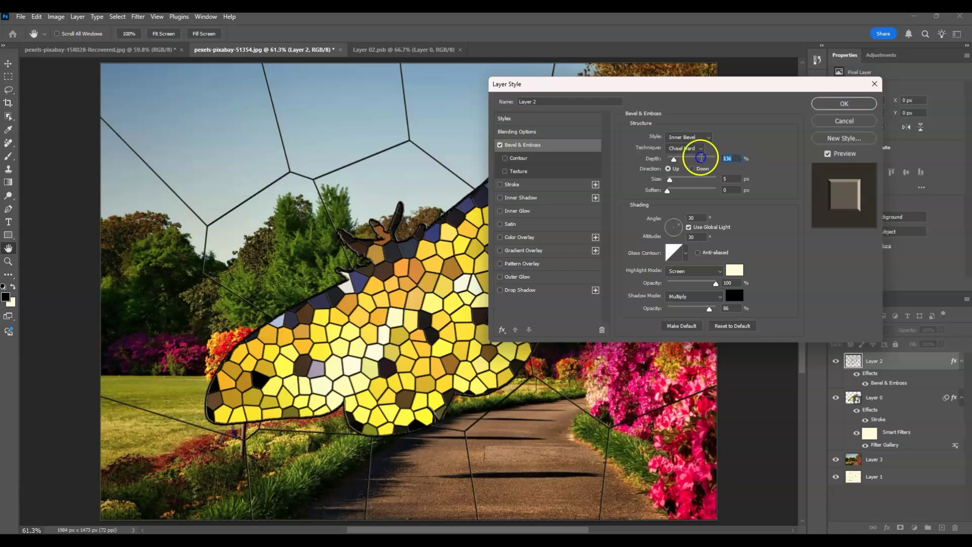
type("100")
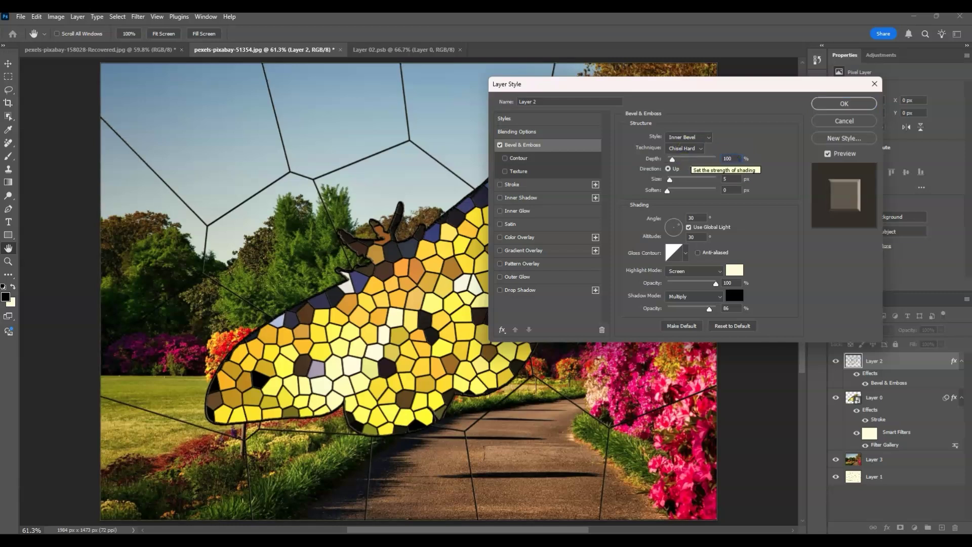
left_click(678, 179)
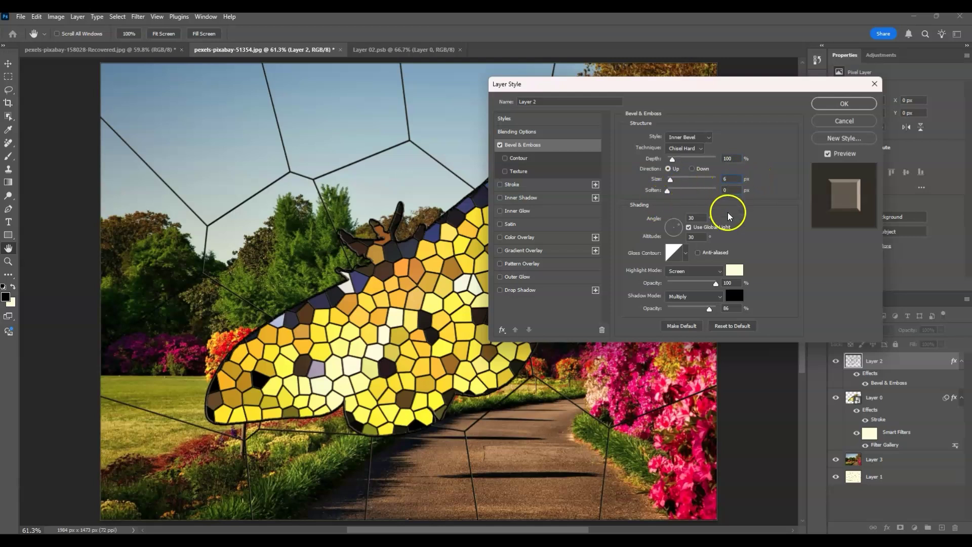
double_click(695, 219)
type("120")
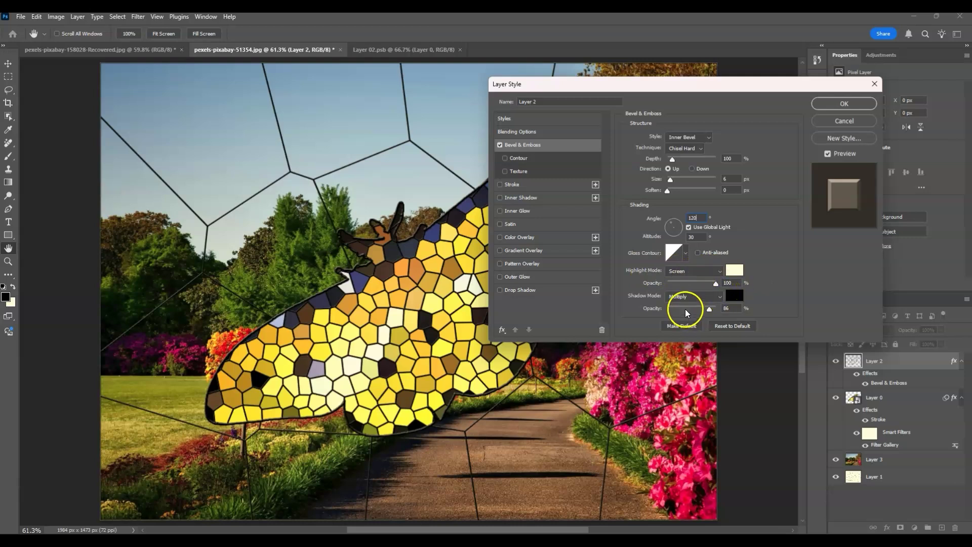
left_click(732, 308)
type("75")
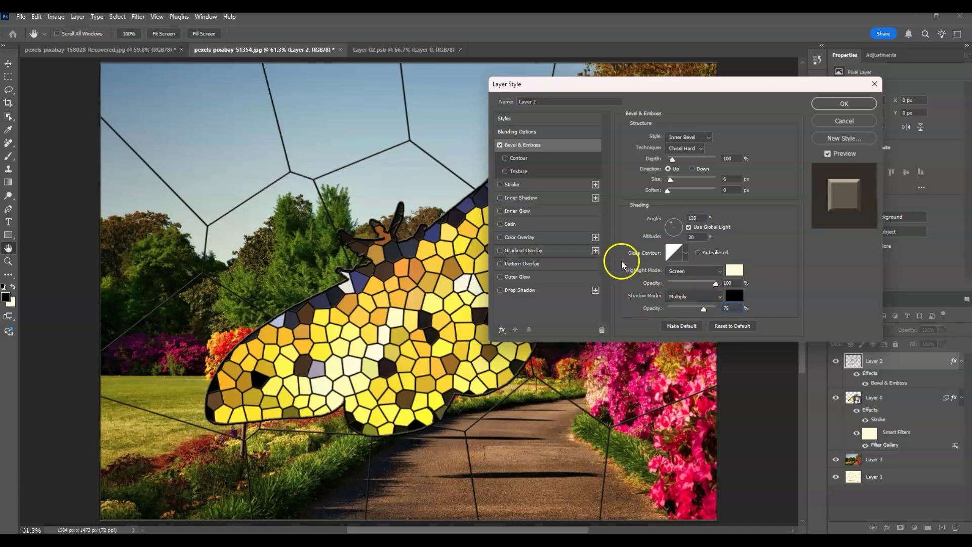
left_click(855, 104)
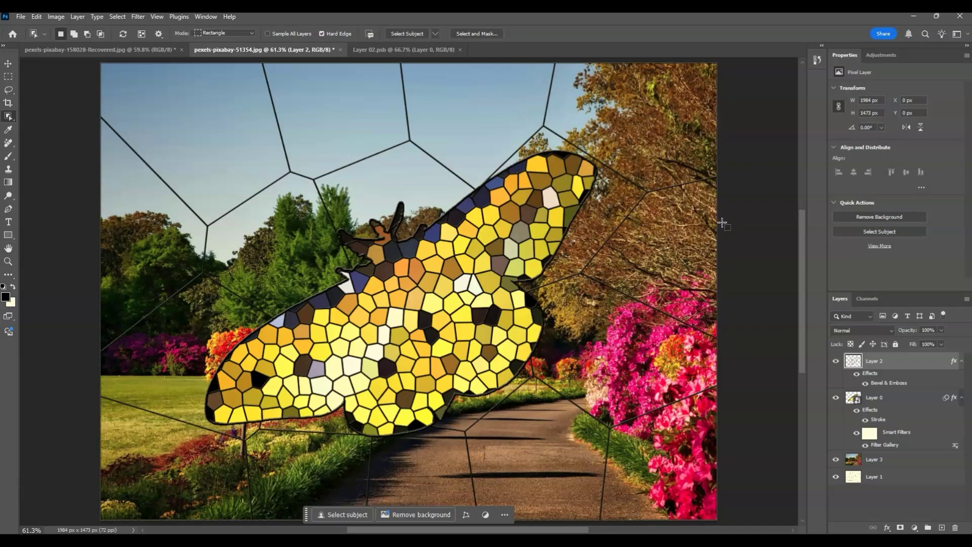
Step: Convert Layer 3, the garden photo, into a smart object
left_click(875, 462)
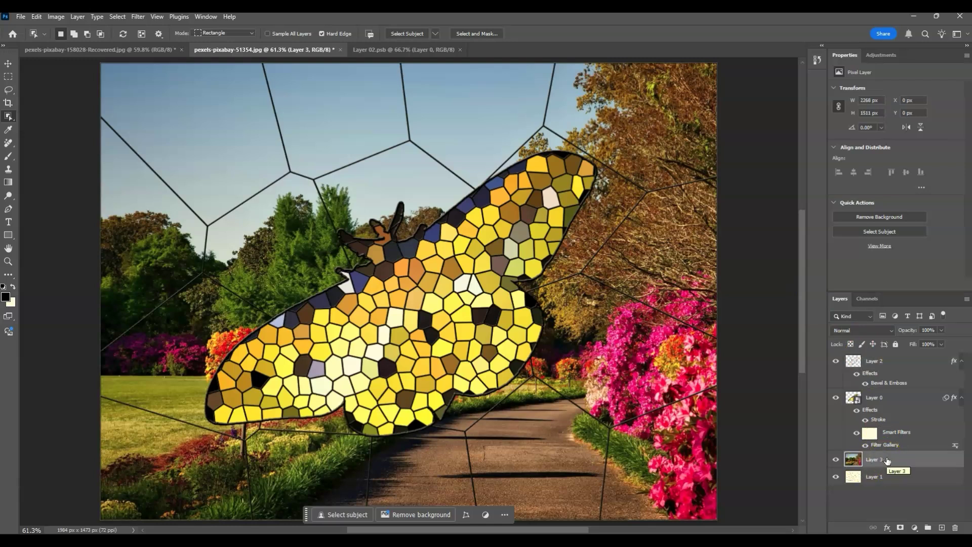
right_click(887, 460)
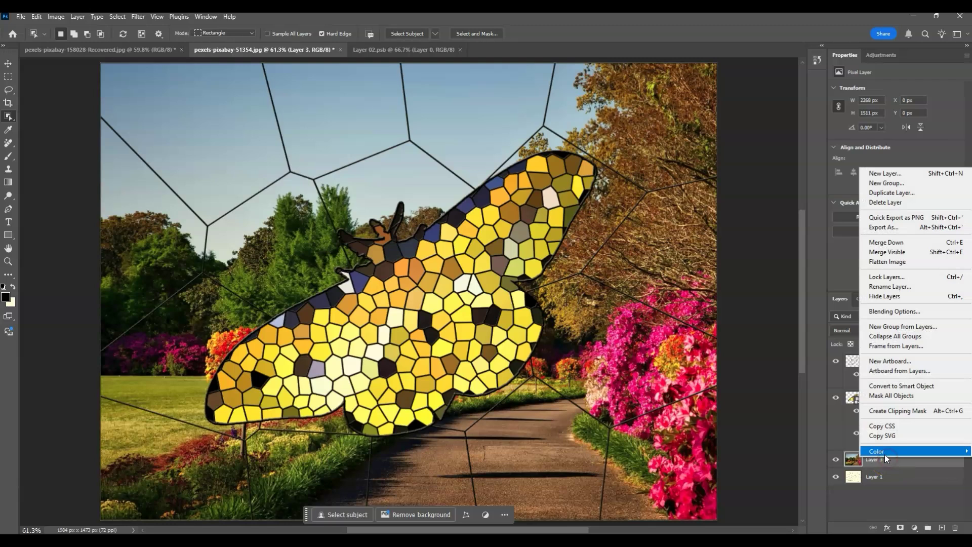
left_click(912, 387)
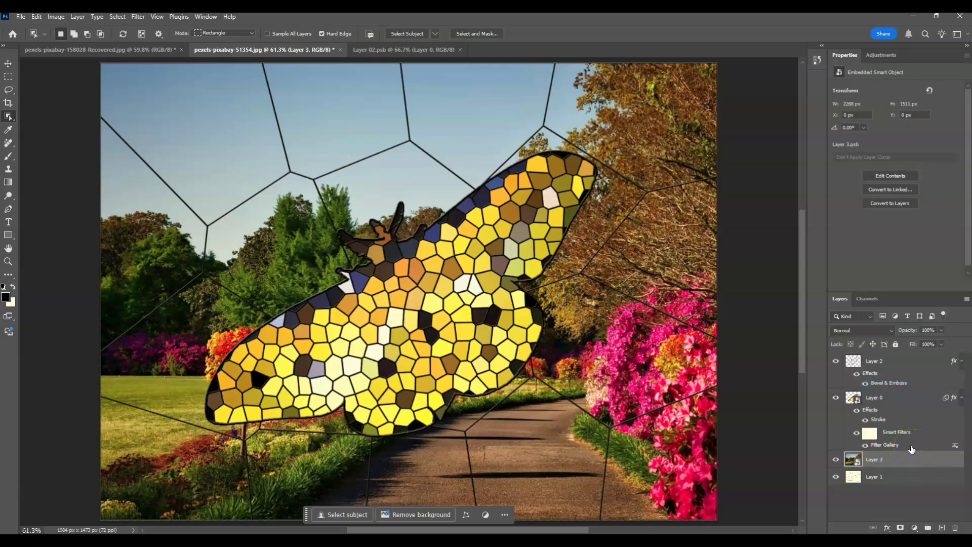
Step: Apply a Gaussian Blur smart filter with a 25-pixel radius to the garden photo
left_click(898, 452)
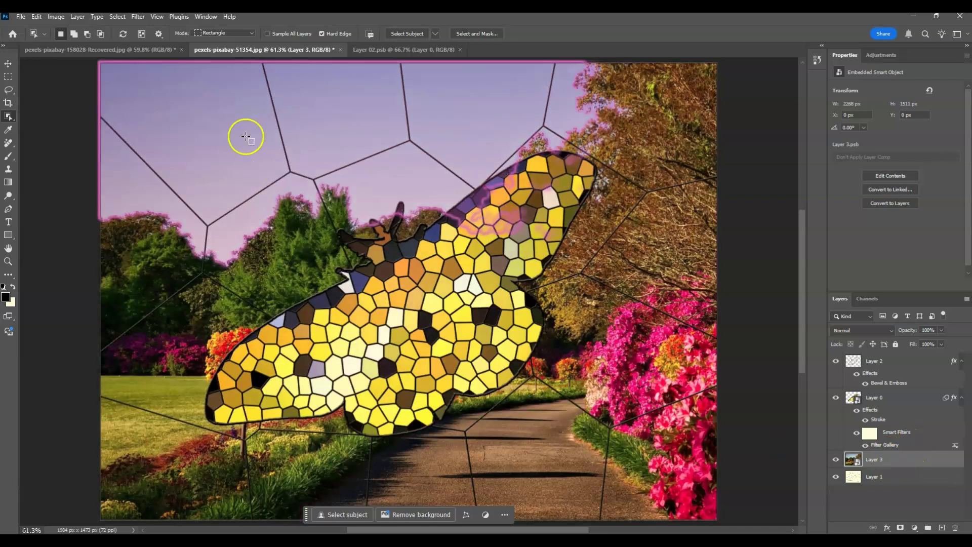
left_click(132, 18)
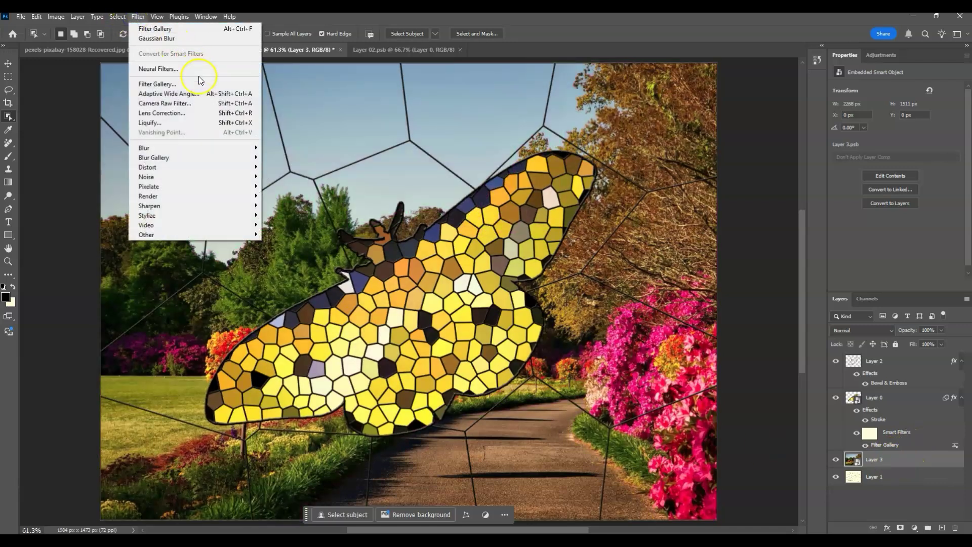
mouse_move(223, 148)
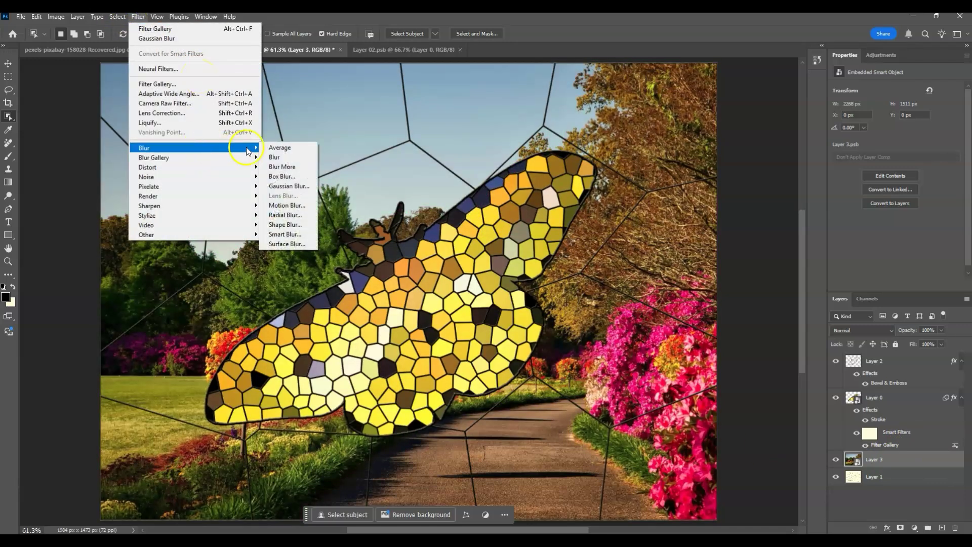
left_click(302, 184)
left_click(618, 262)
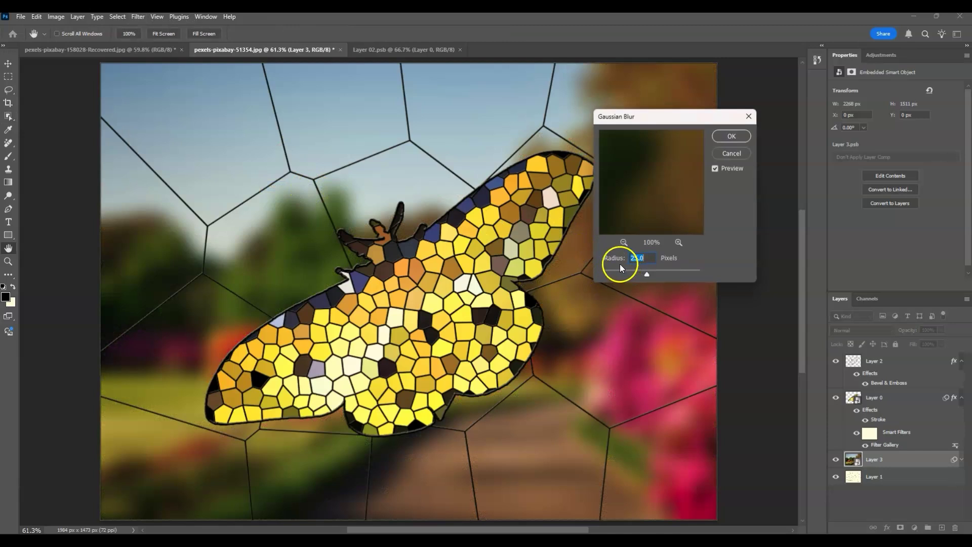
left_click(630, 261)
left_click(731, 135)
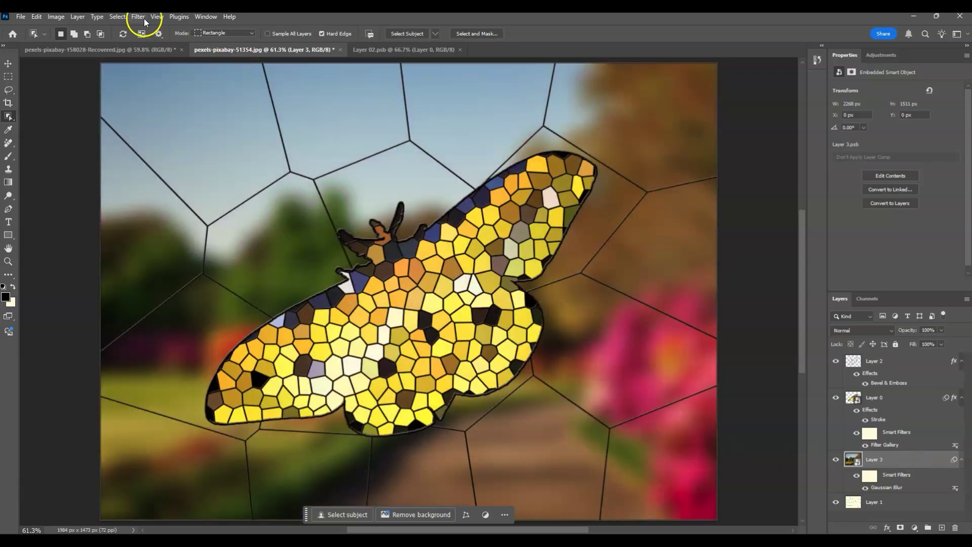
left_click(138, 16)
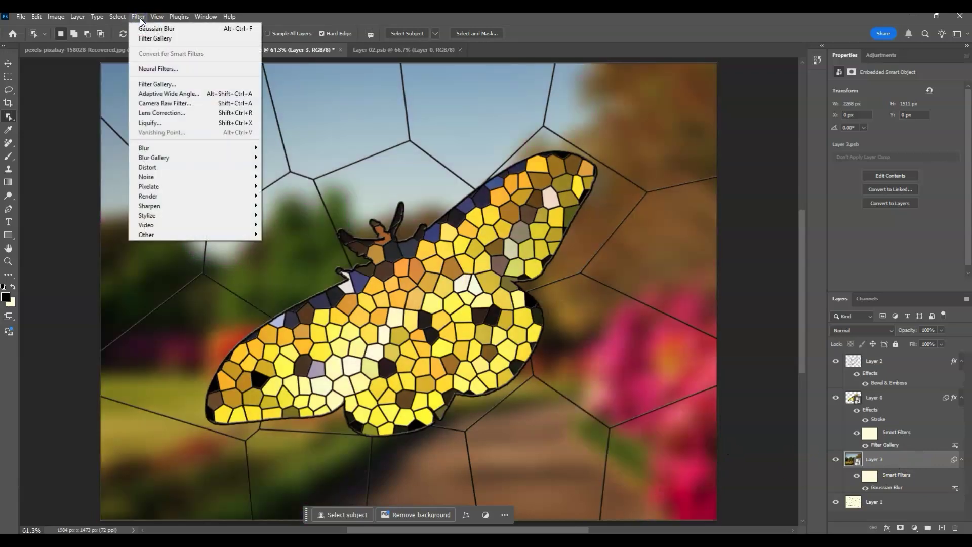
Step: Apply the Filter Gallery Glass filter: distortion 20, smoothness 5, Canvas texture, 200% scaling
left_click(164, 84)
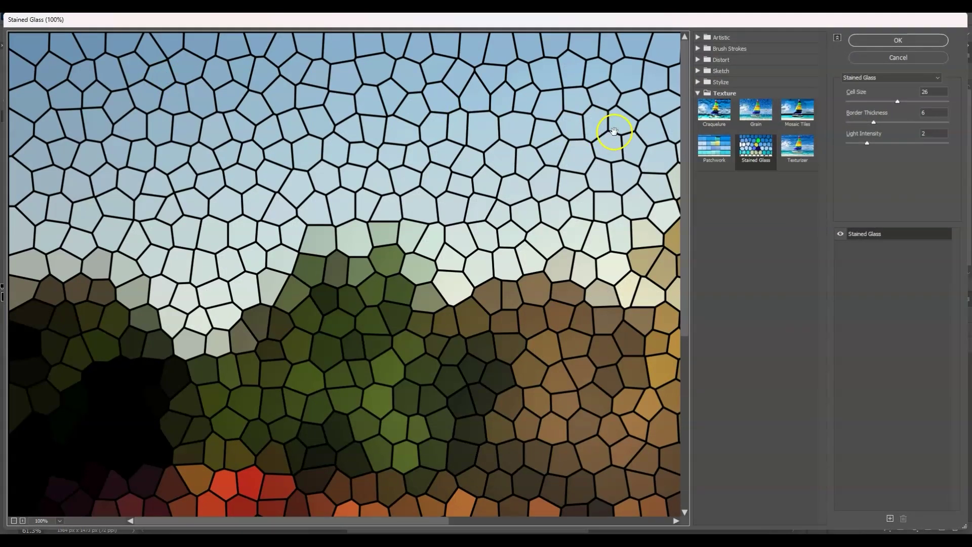
left_click(702, 63)
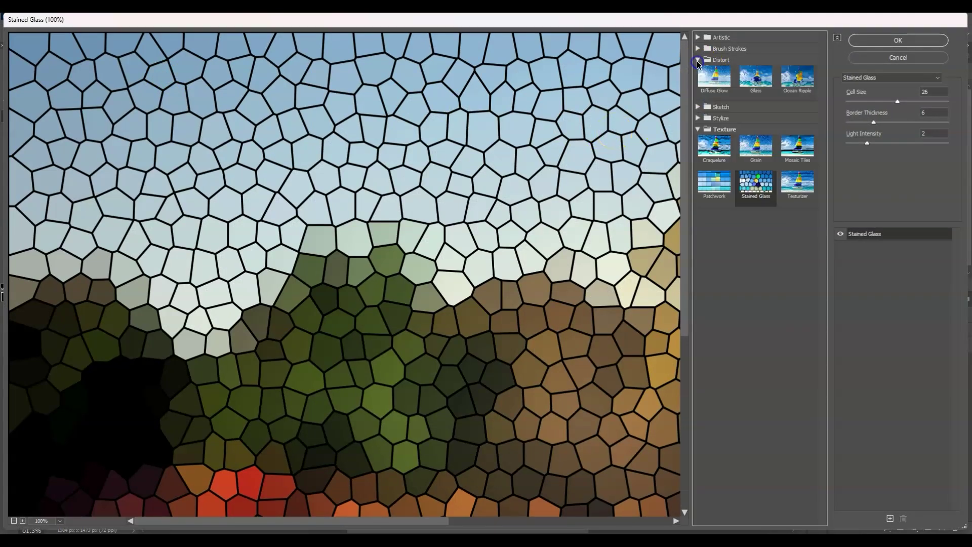
left_click(762, 88)
left_click(874, 102)
left_click_drag(873, 104, 957, 111)
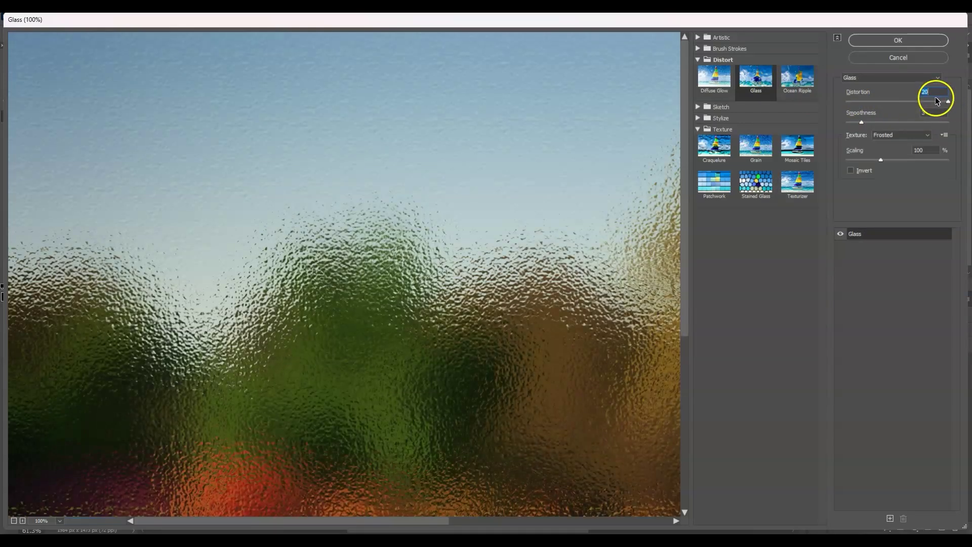
left_click_drag(880, 160, 951, 161)
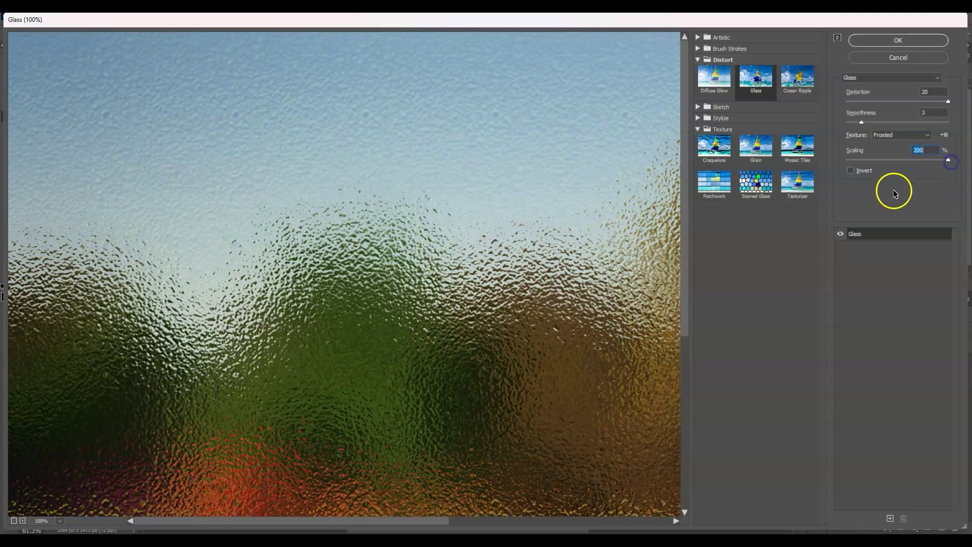
left_click(926, 113)
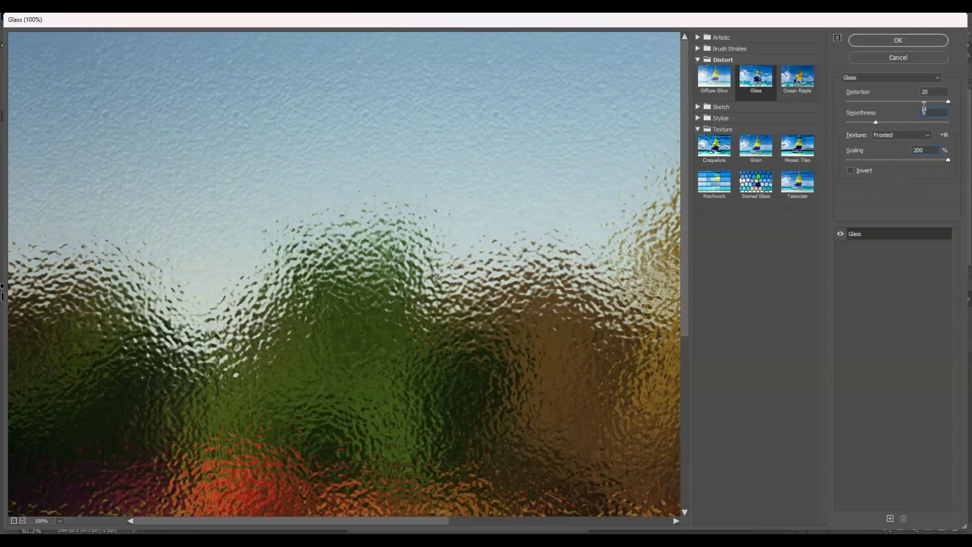
left_click(900, 137)
left_click(901, 151)
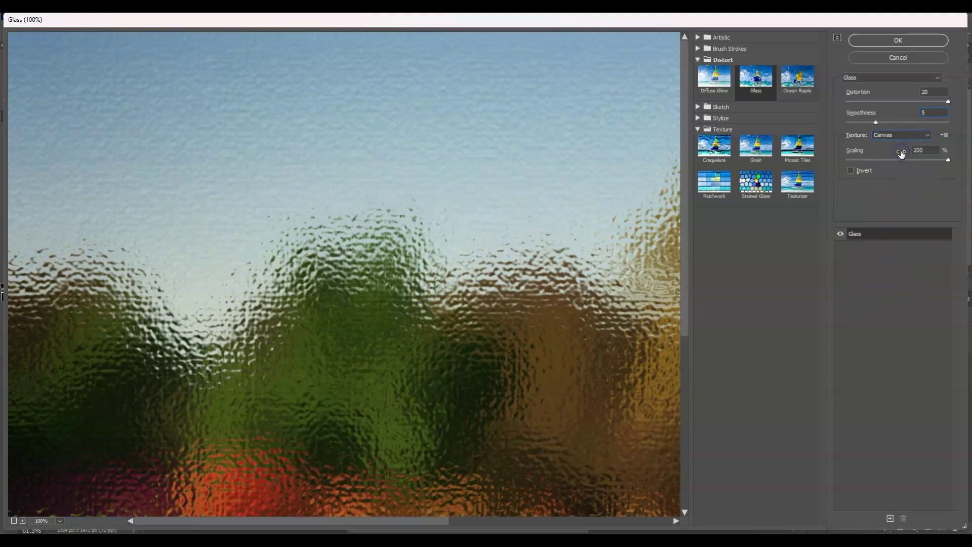
left_click(914, 40)
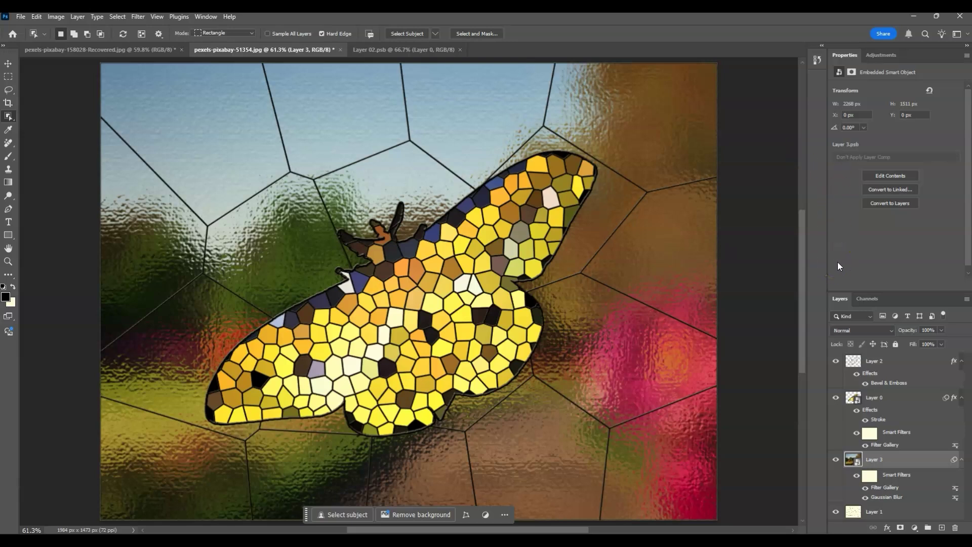
Step: Change Layer 0, the mosaic moth, from Normal to the Multiply blend mode
left_click(887, 400)
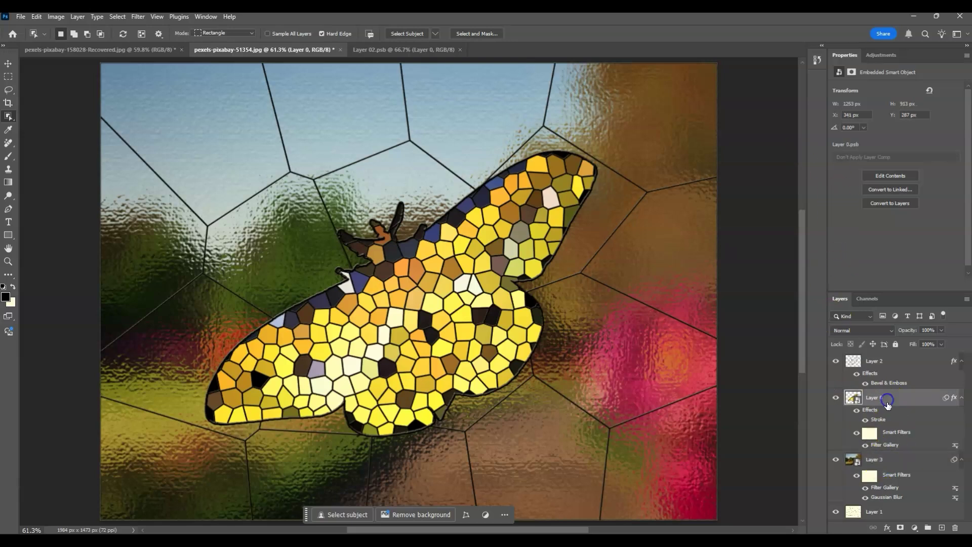
left_click(891, 330)
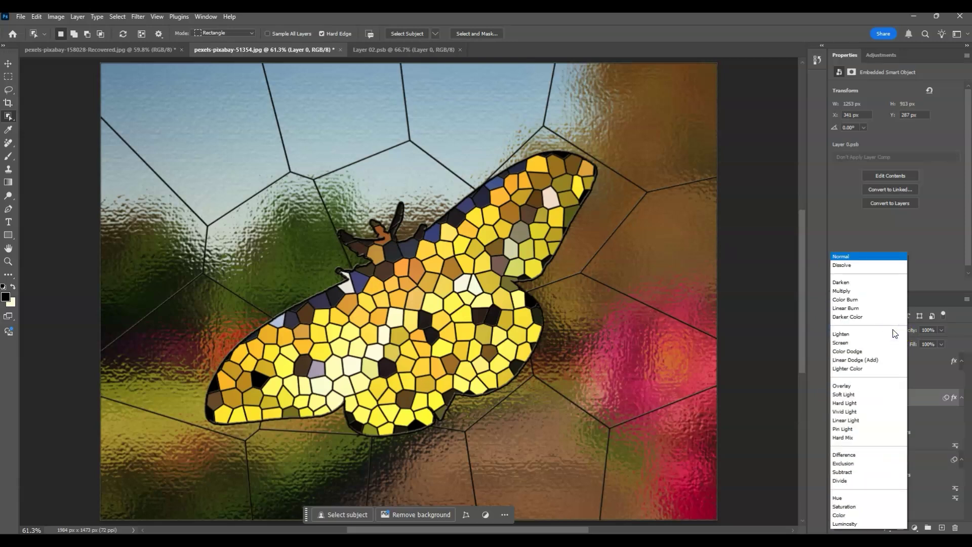
left_click(867, 291)
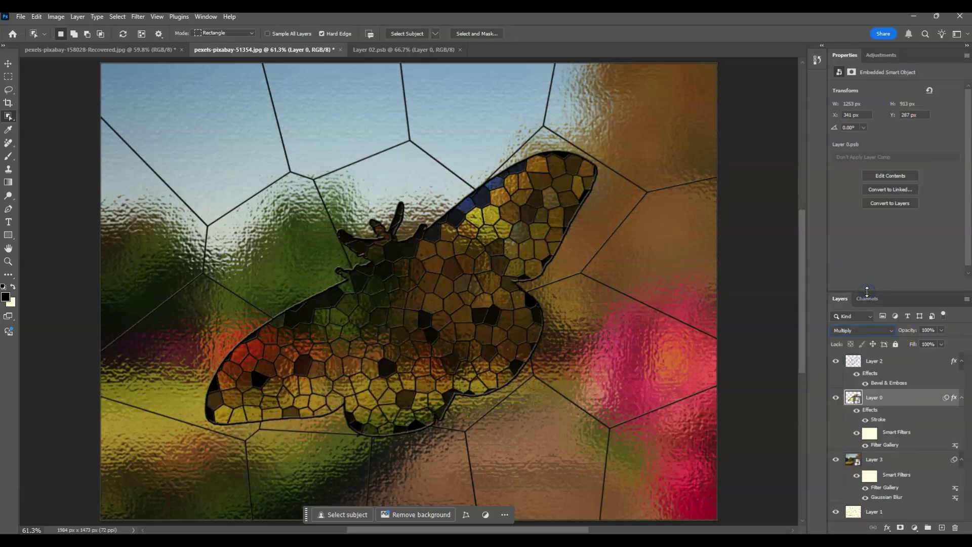